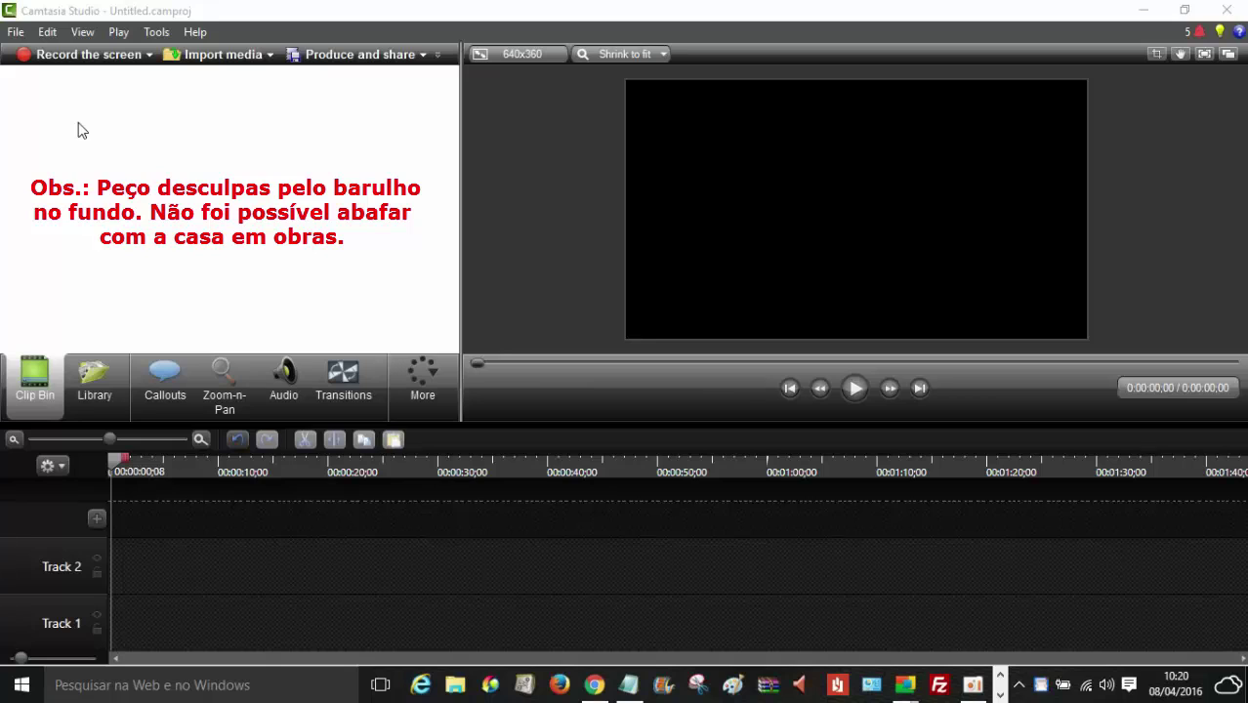
Step: Import the video Facebook Essencial- Introdução.mp4 from the Vídeos folder into the project's media
click(16, 33)
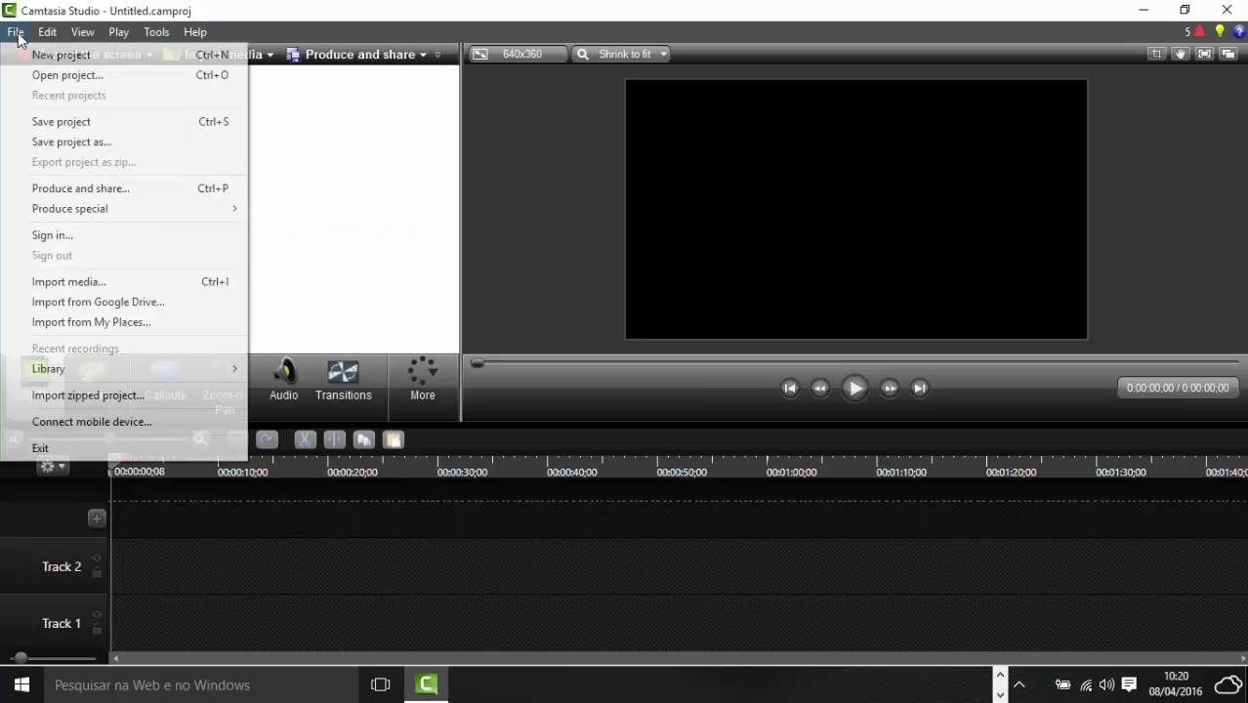
click(69, 282)
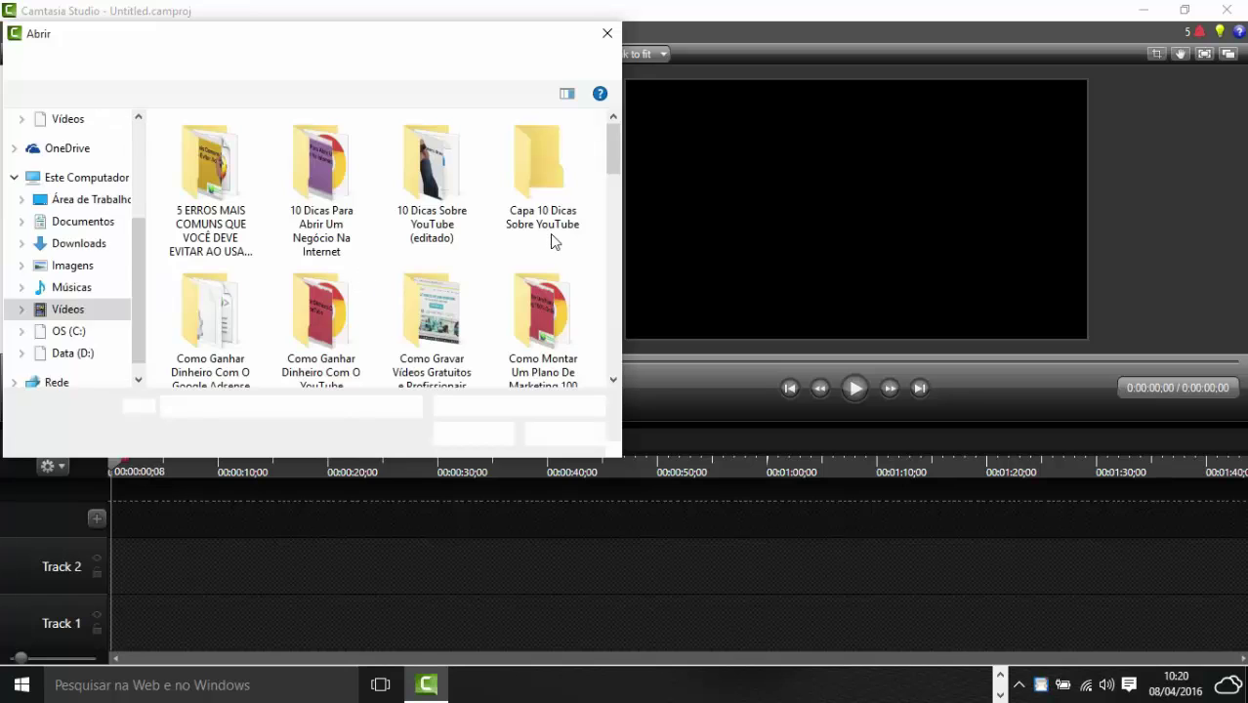
drag(614, 164, 615, 287)
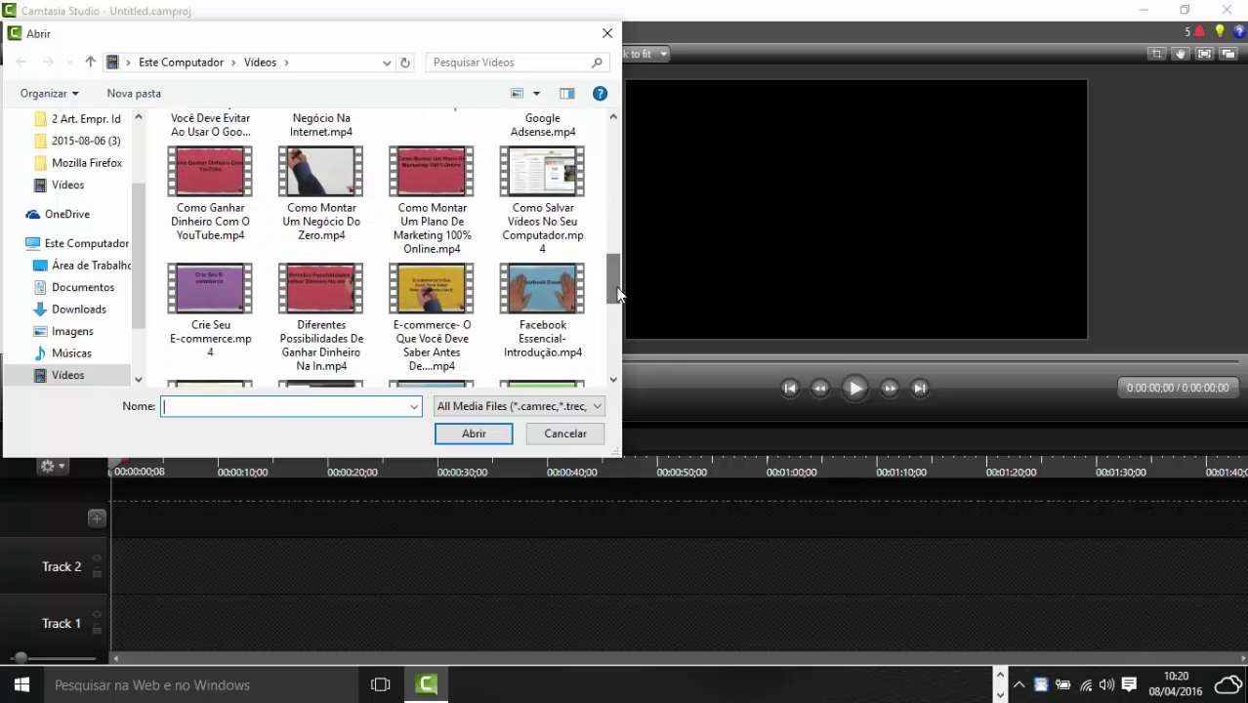
double_click(535, 292)
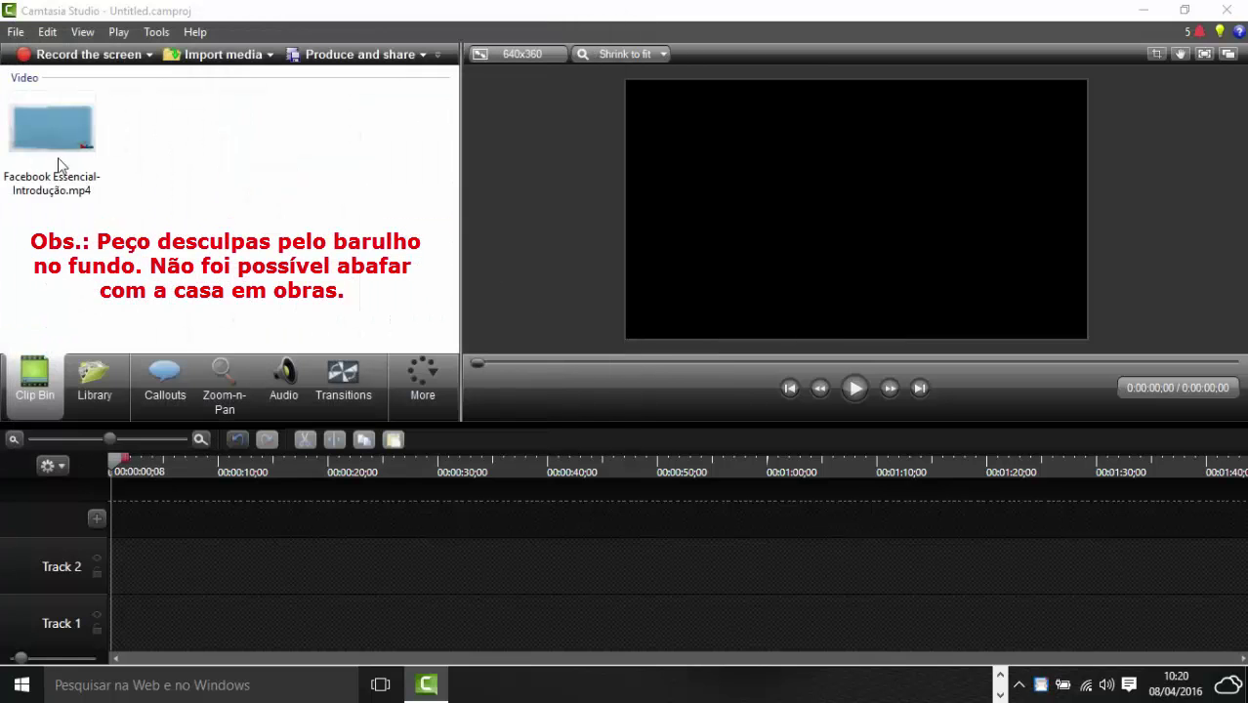
Step: Place the Facebook Essencial- Introdução.mp4 clip at the start of Track 1 and add a third track to the timeline
click(55, 134)
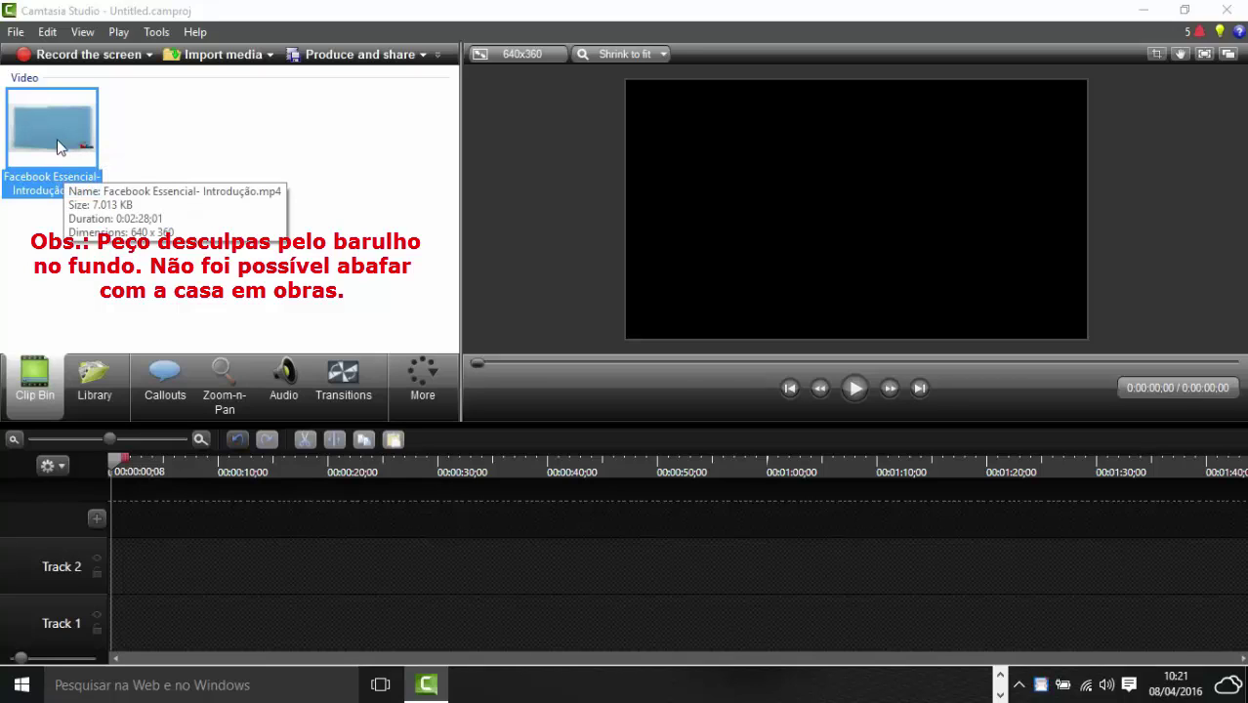
drag(56, 135, 134, 626)
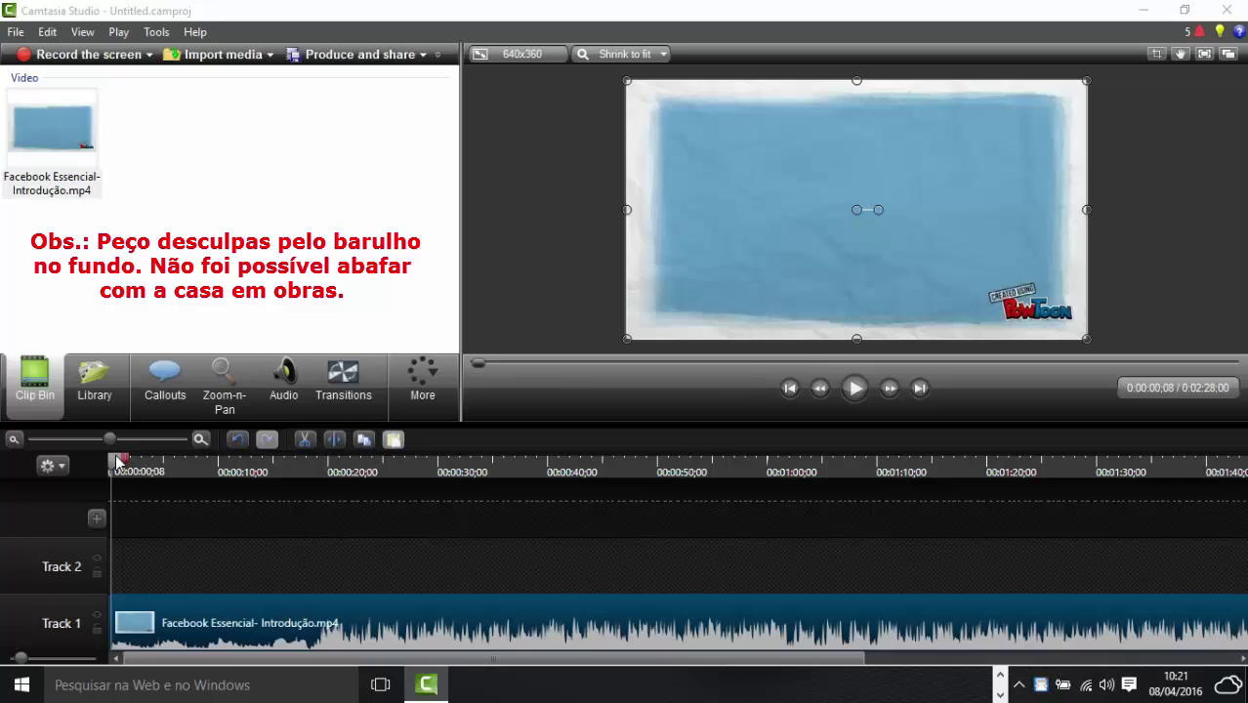
mouse_move(117, 460)
mouse_down()
mouse_move(148, 465)
mouse_move(109, 465)
mouse_up()
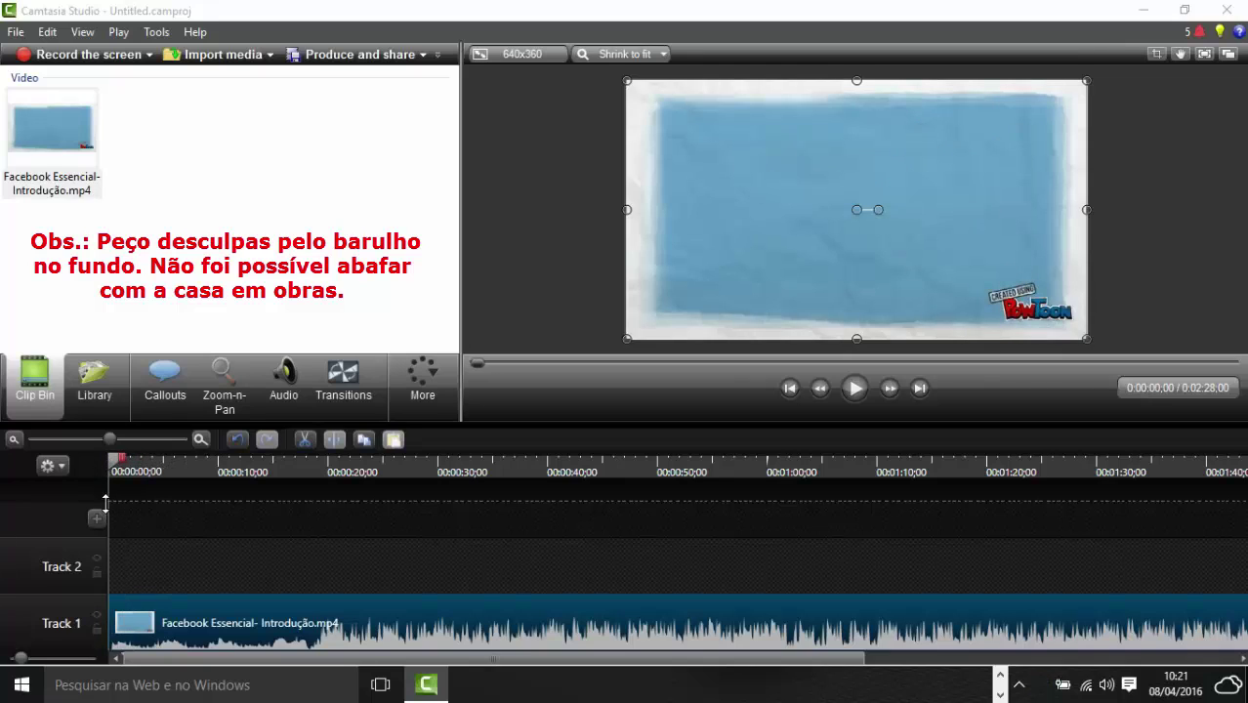
mouse_move(148, 620)
mouse_down()
mouse_move(177, 617)
mouse_move(134, 620)
mouse_up()
click(98, 523)
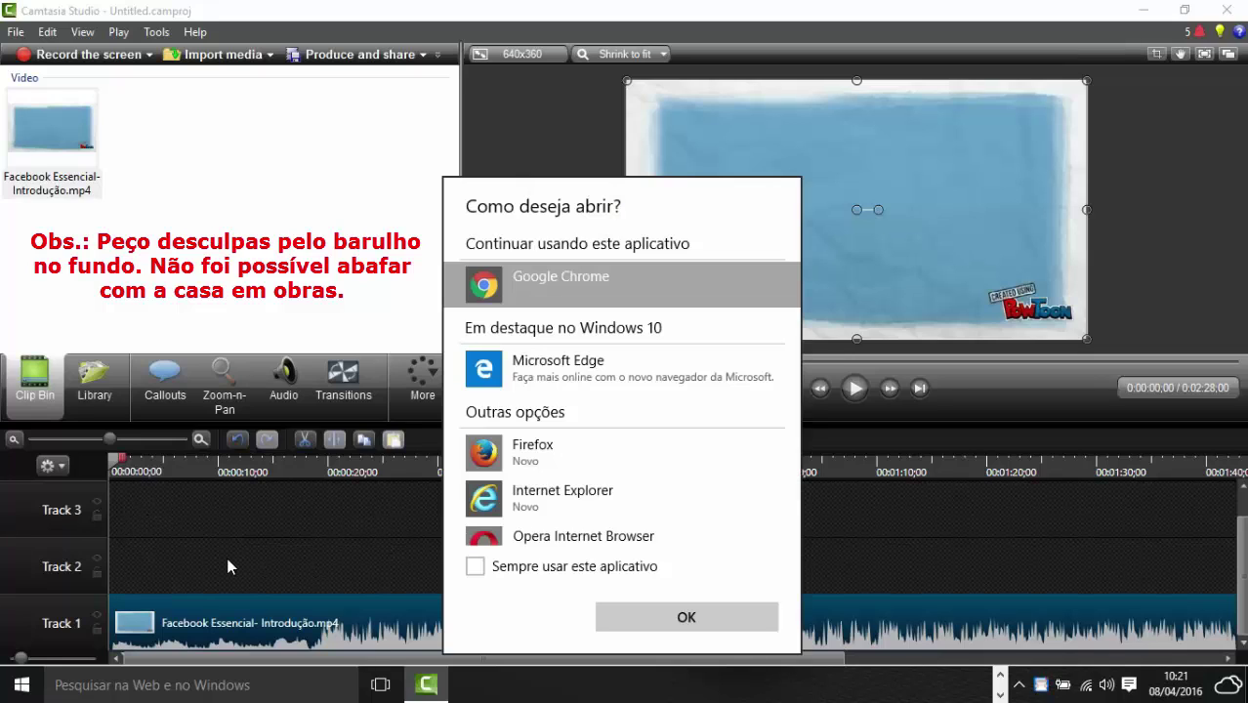
key(Escape)
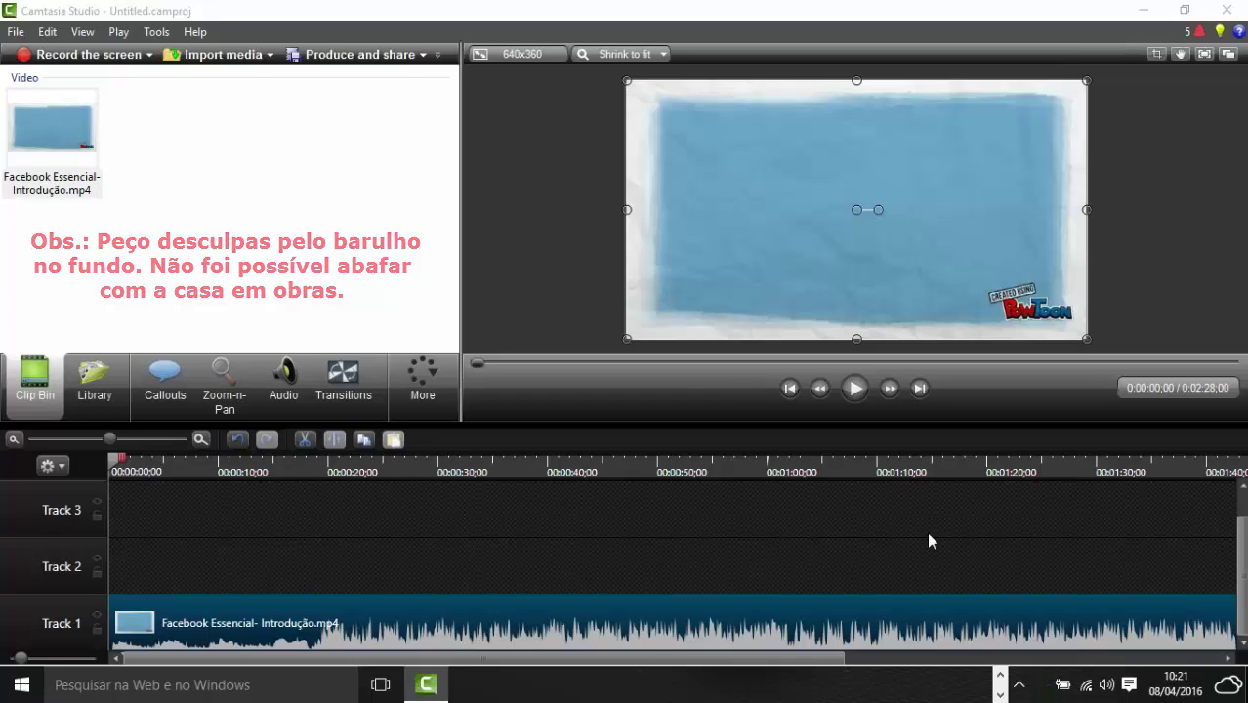
Step: Preview the opening seconds of the video and return the playhead to the start of the timeline
click(854, 388)
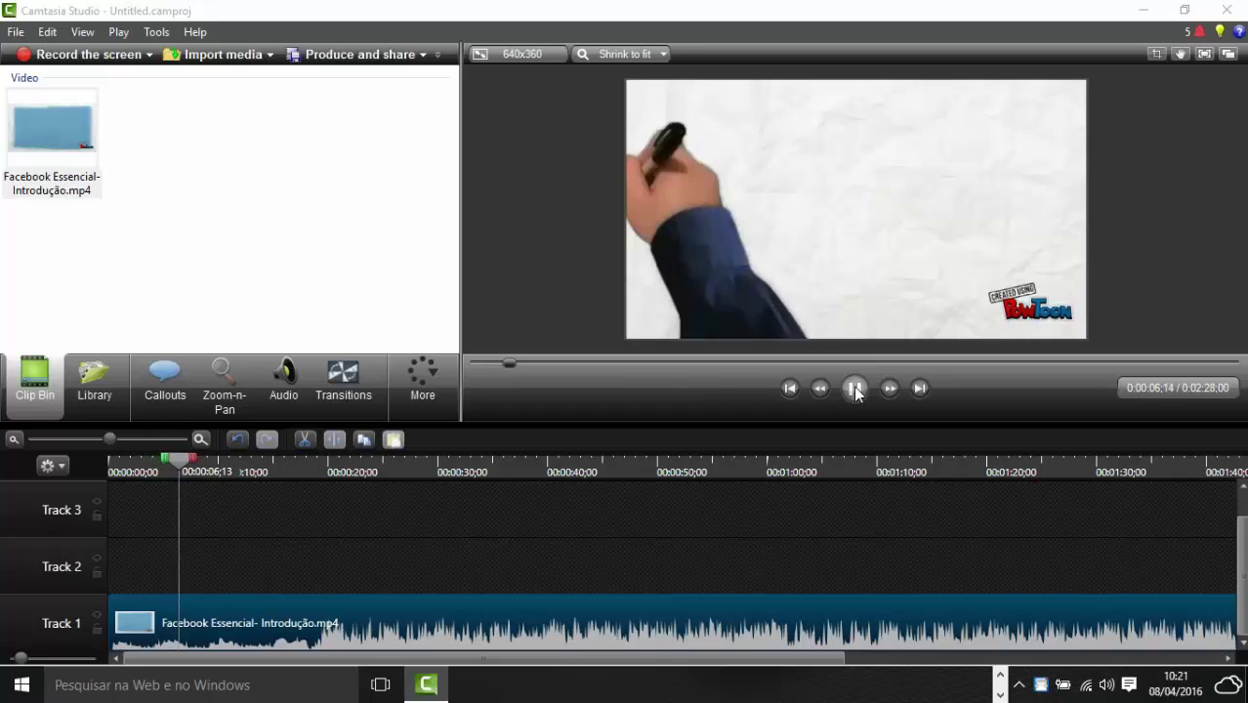
click(854, 388)
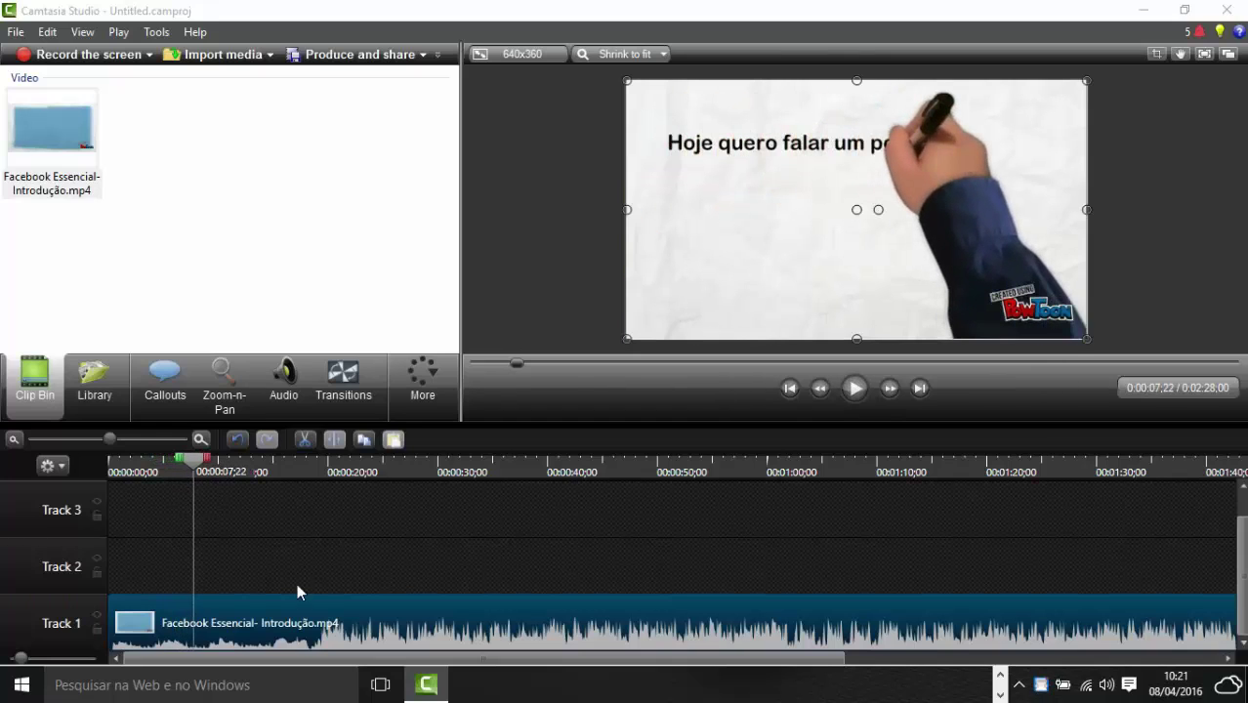
drag(203, 467, 96, 460)
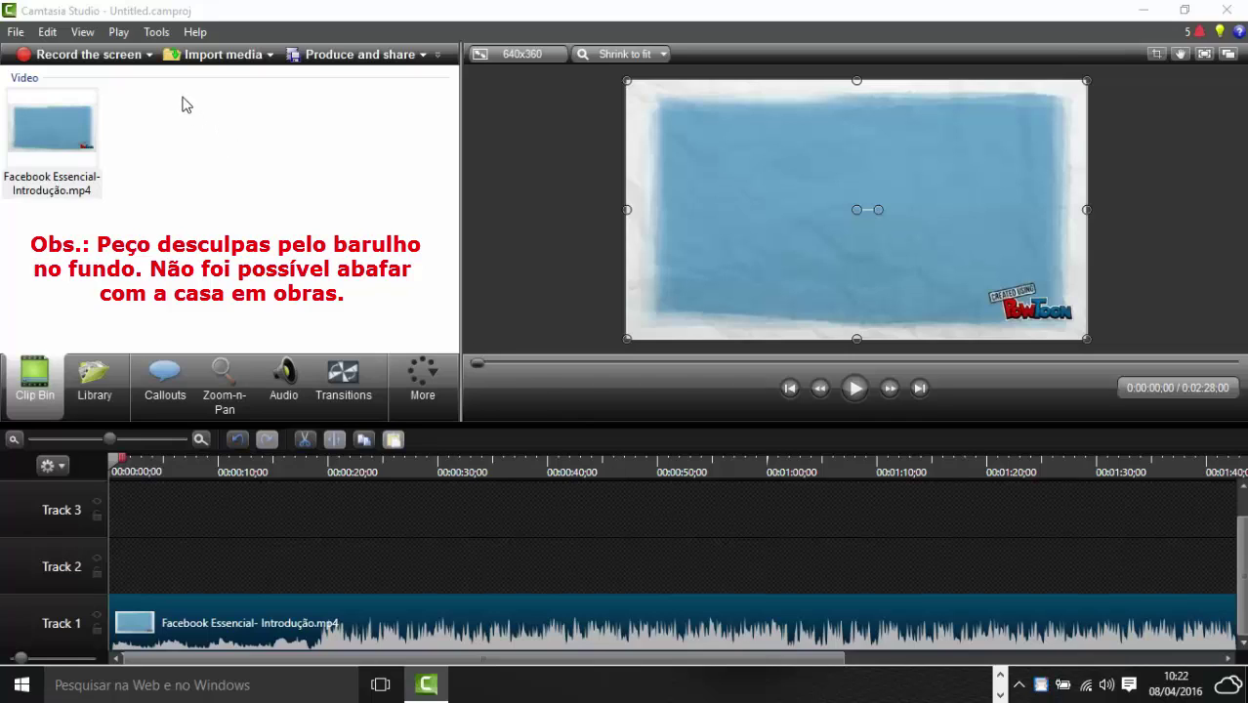
Step: Record about 25 seconds of microphone voice narration from the start of the timeline
click(156, 33)
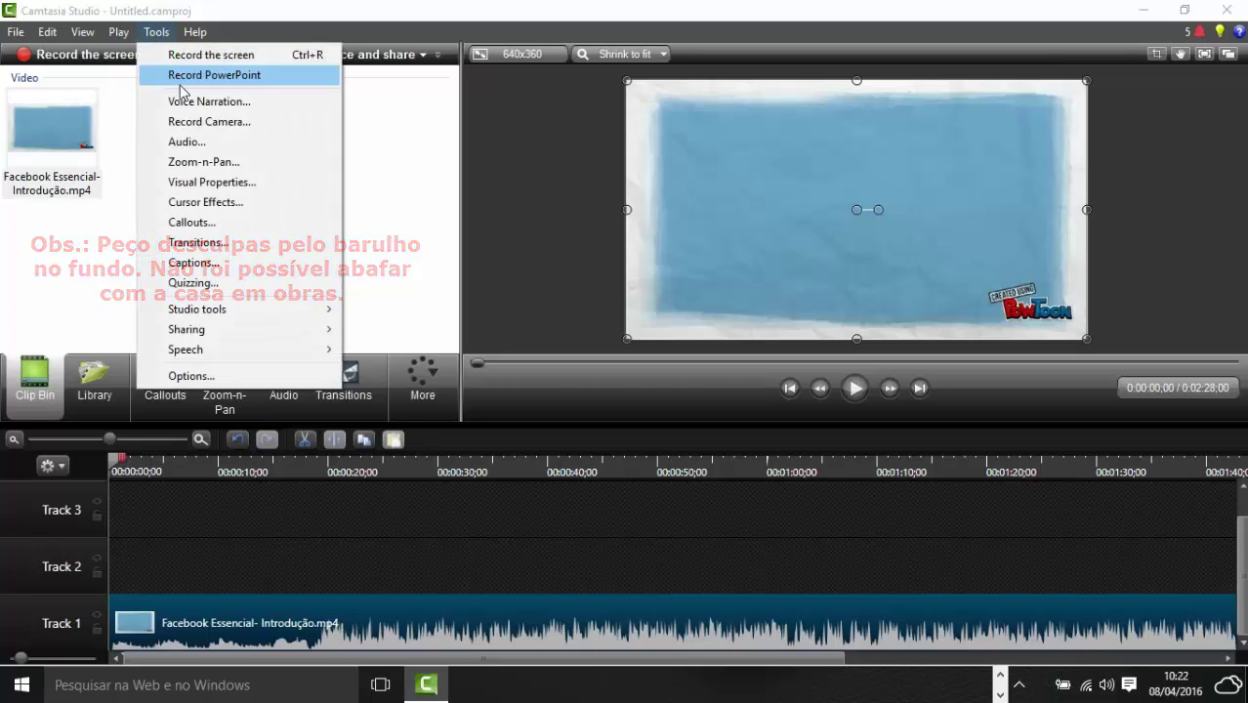
click(219, 100)
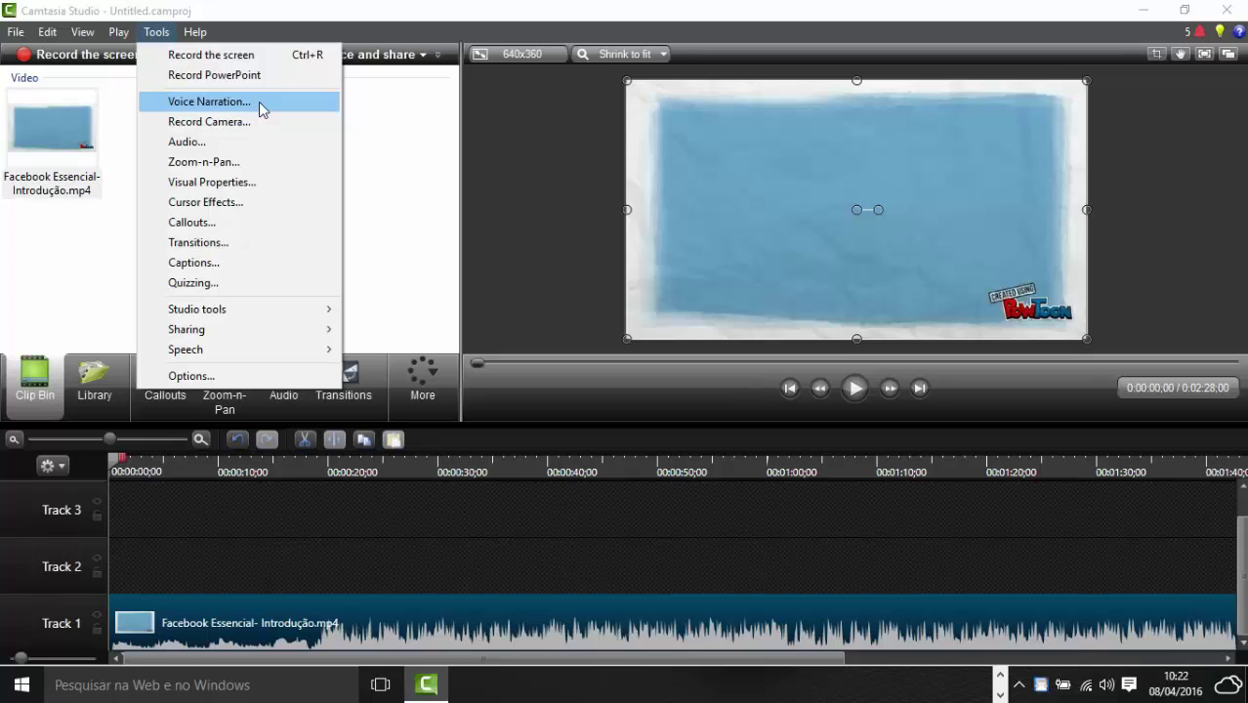
click(259, 102)
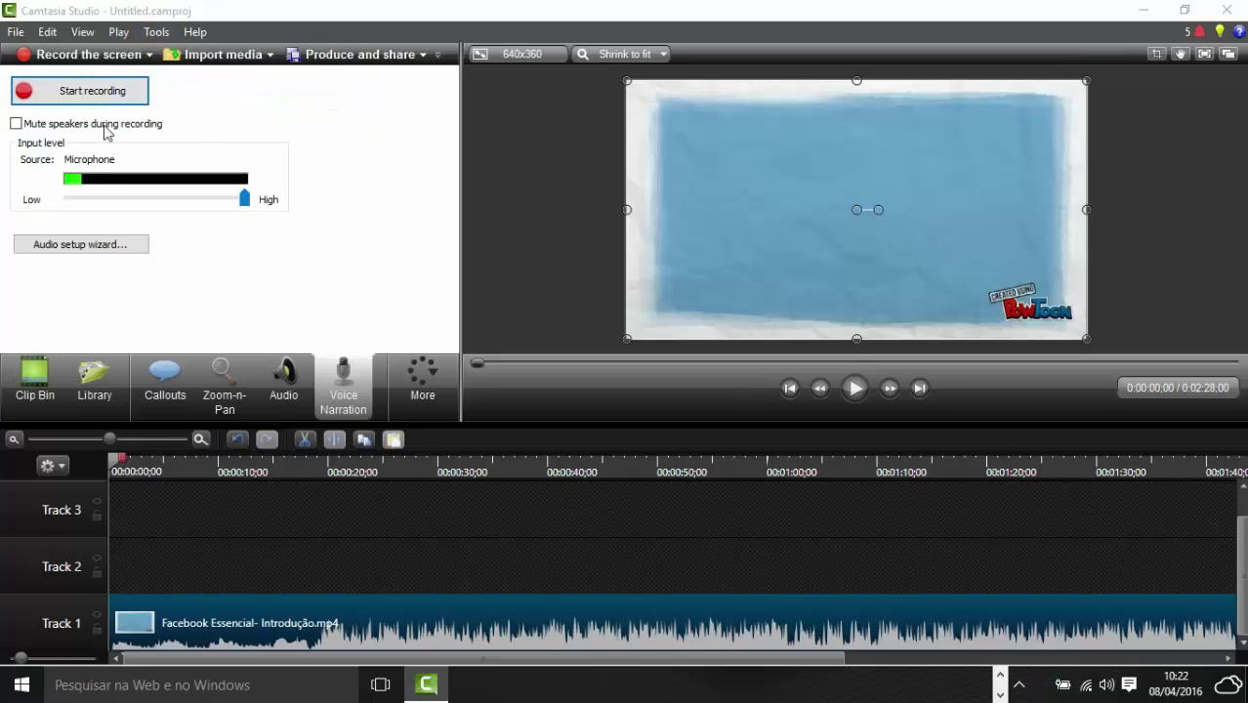
click(27, 94)
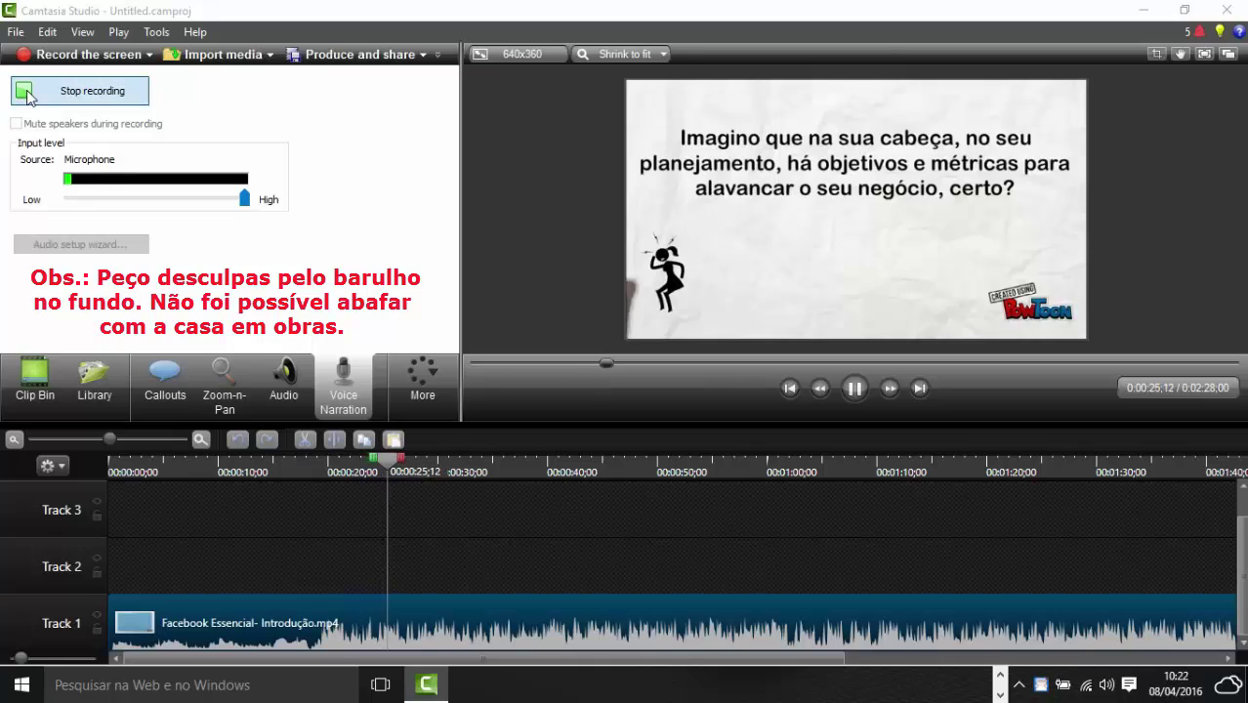
click(27, 93)
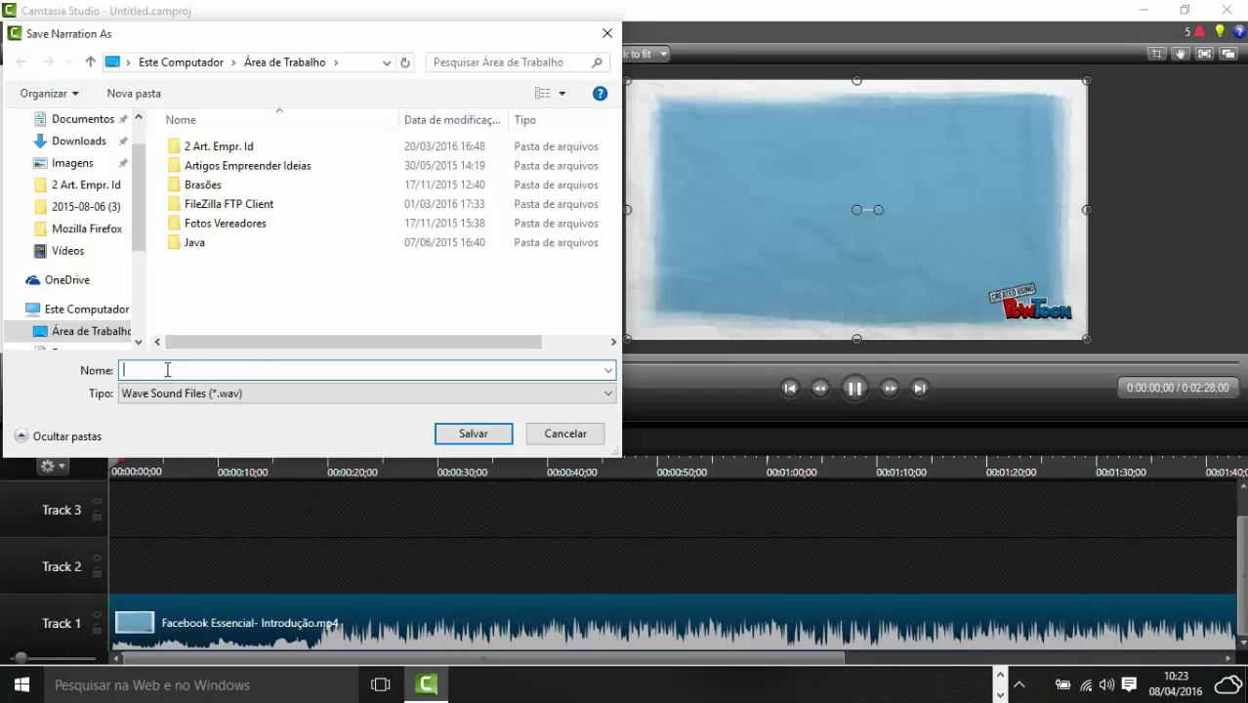
Step: Save the narration to Área de Trabalho as the WAV file FACEBOOK VIDEO TUTORIAL and move its clip to Track 2
text(F)
key(BackSpace)
text(TUTORIAL)
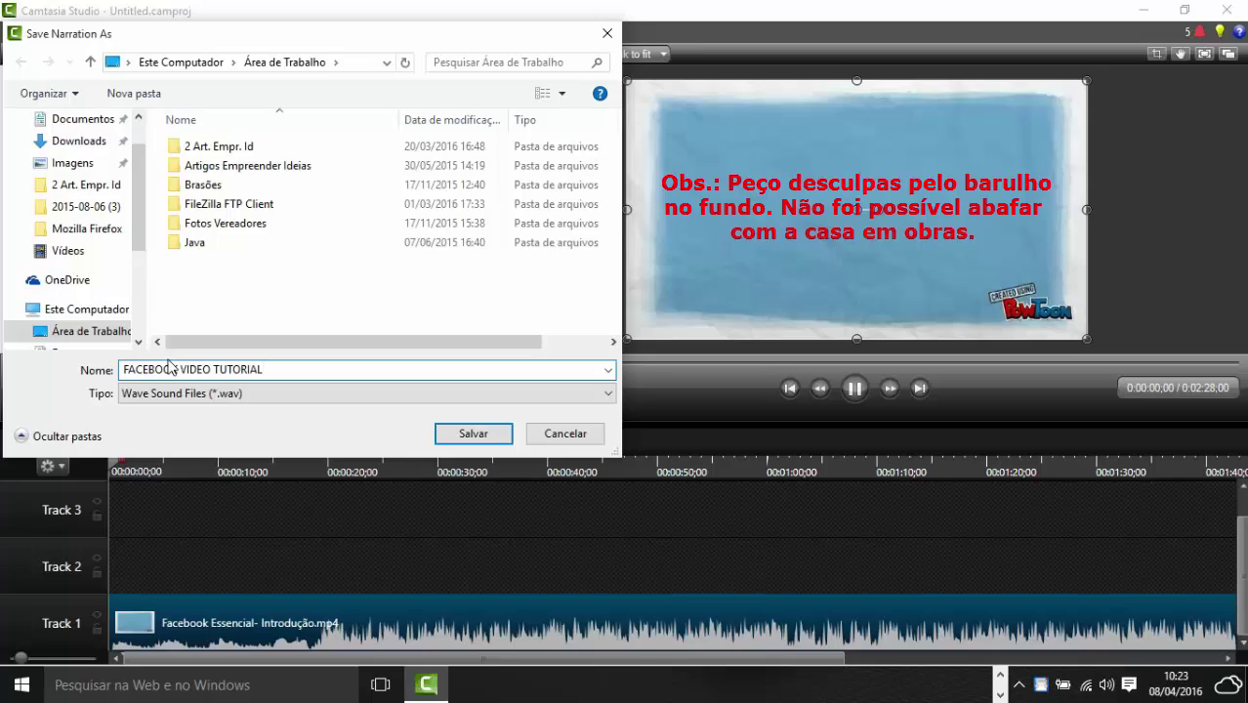
scroll(140, 168, up, 1)
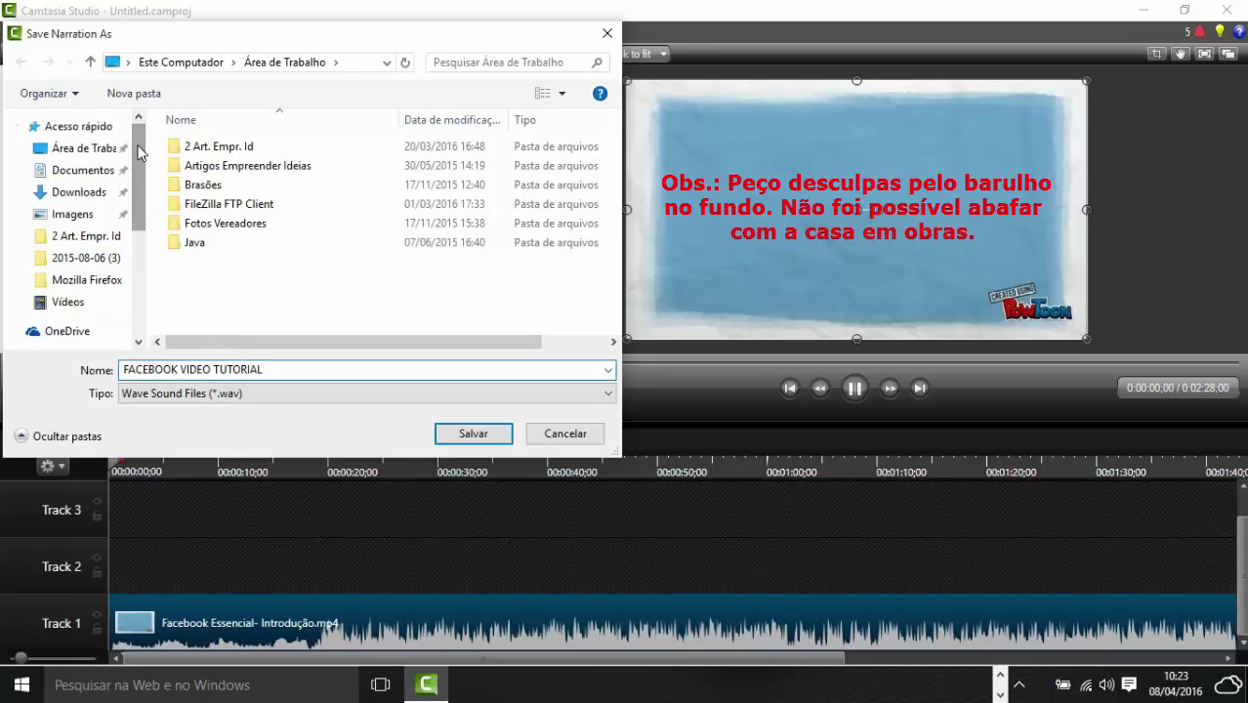
click(93, 151)
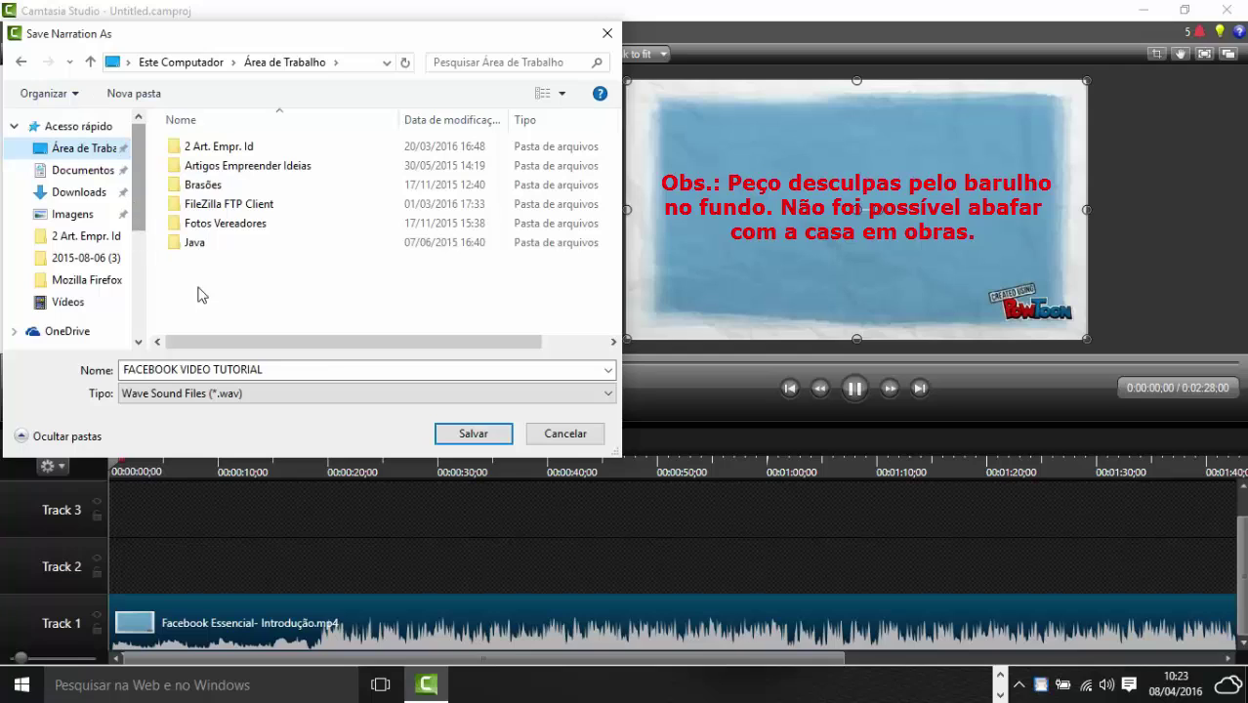
click(486, 435)
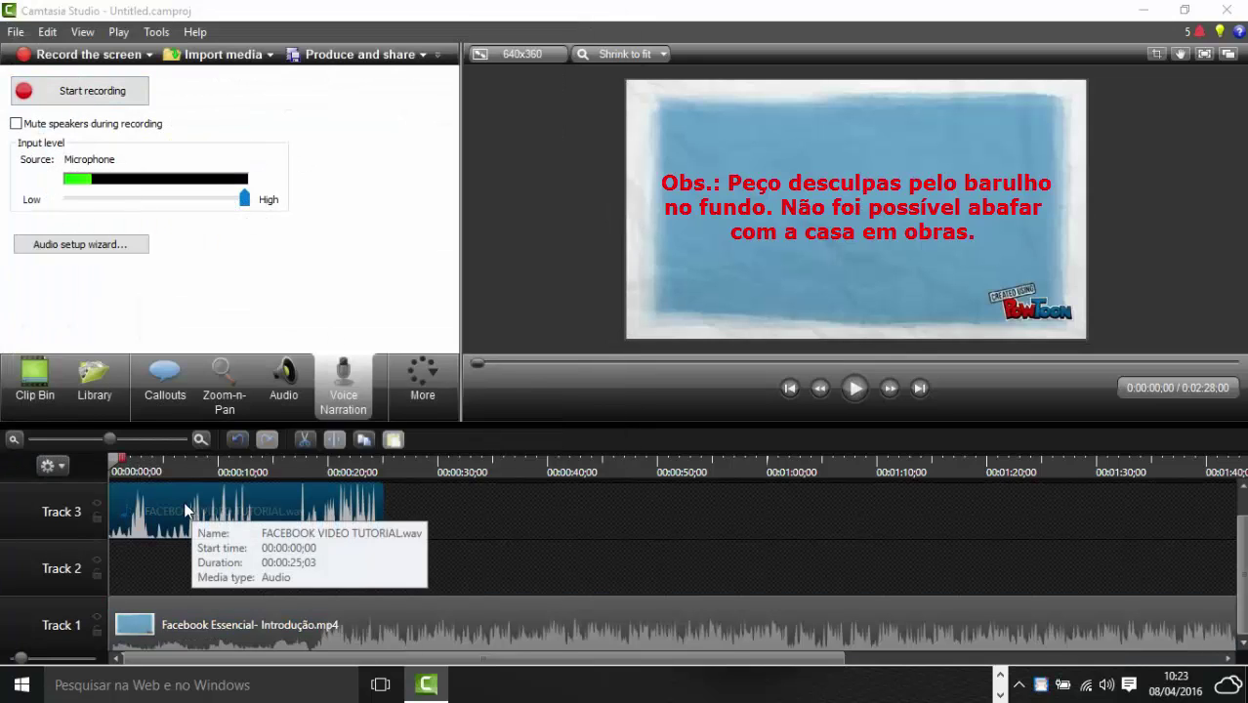
drag(176, 550, 178, 552)
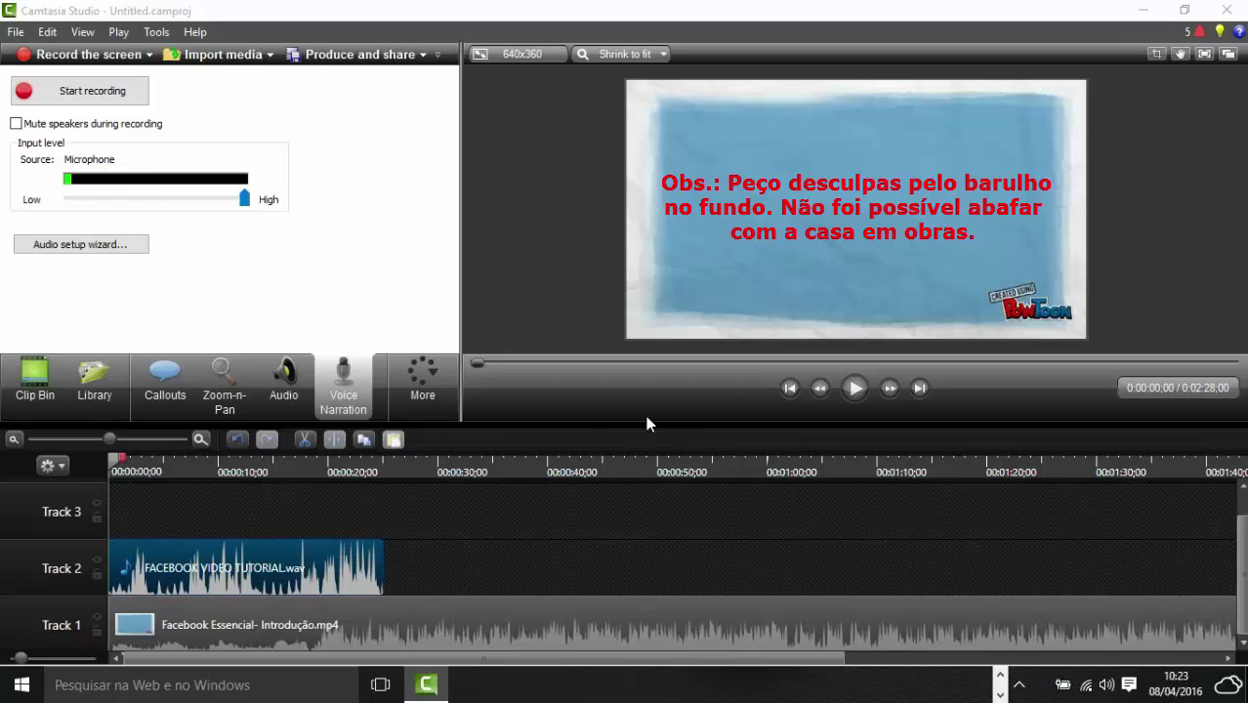
Step: Play back the video with the recorded narration and return the playhead to the start
click(854, 390)
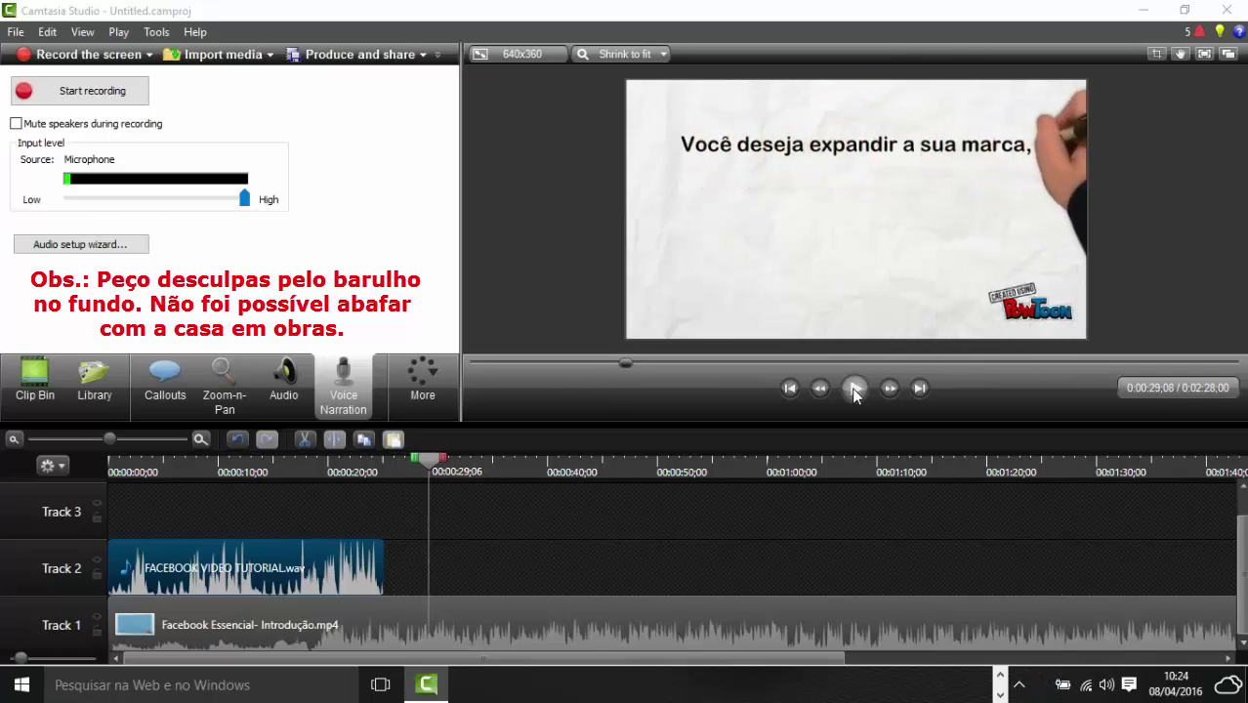
click(854, 389)
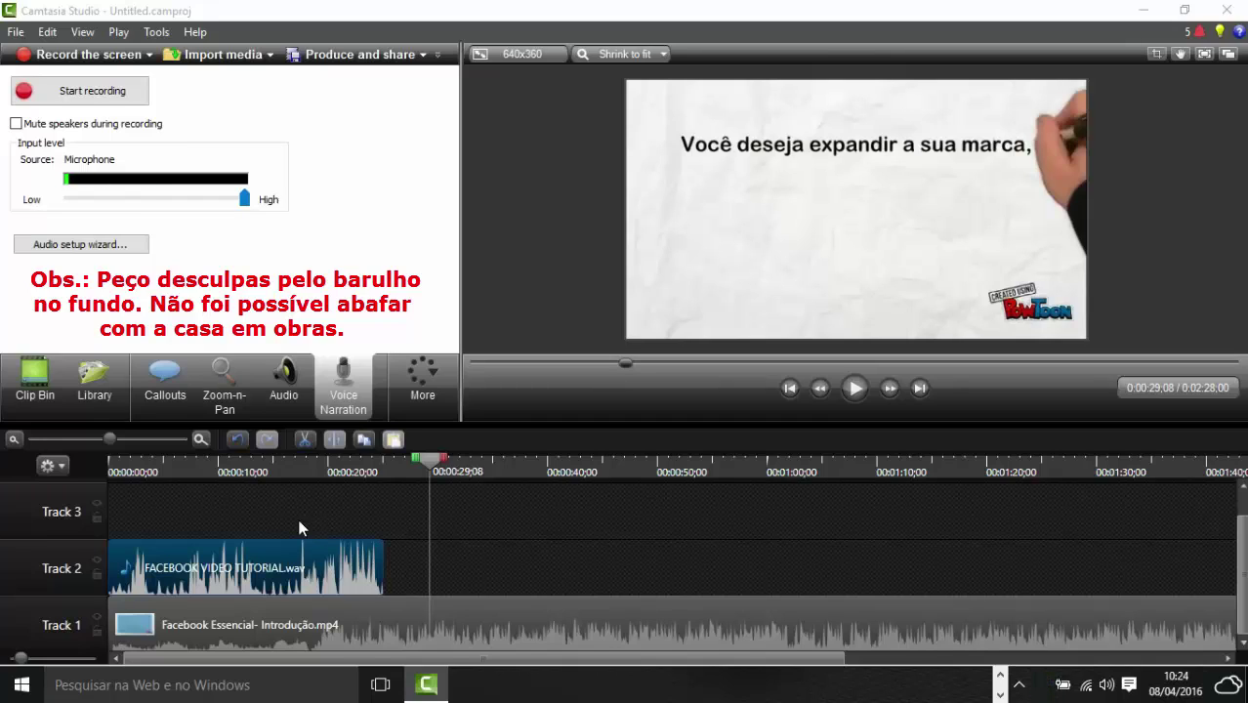
click(112, 454)
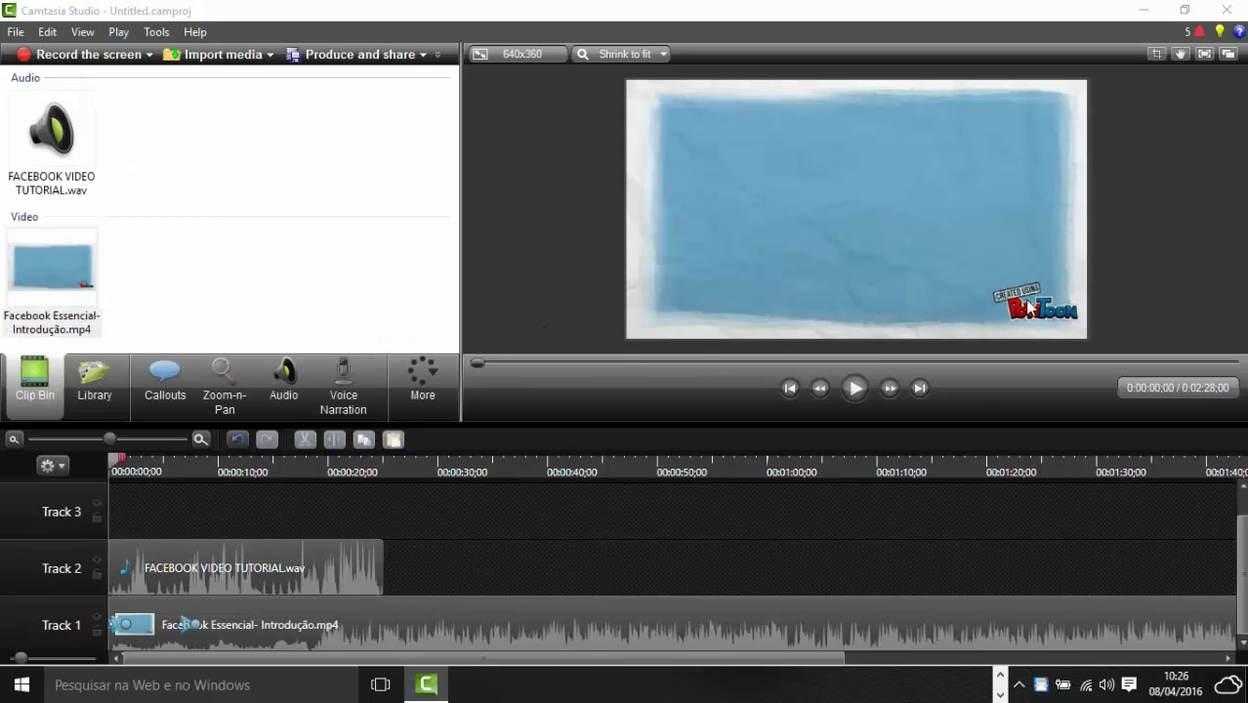
Step: Import the image Logo 2016 nº2.jpg from Área de Trabalho into the project's media
click(16, 35)
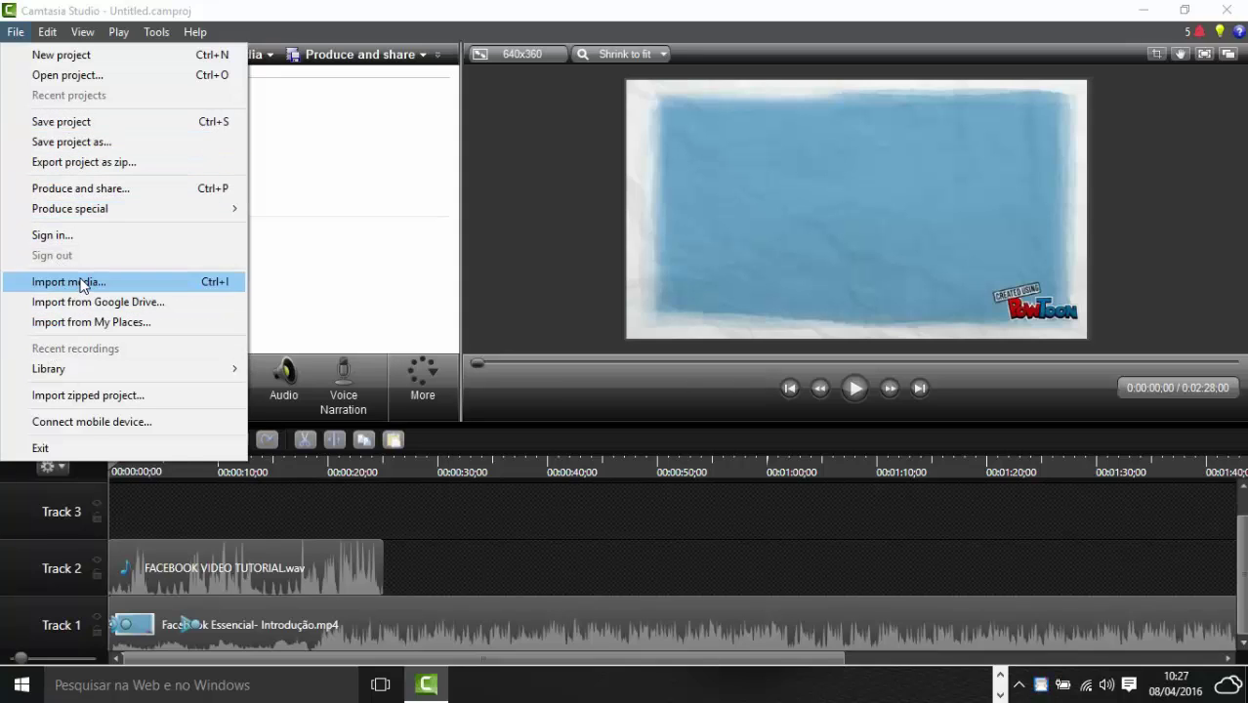
click(83, 284)
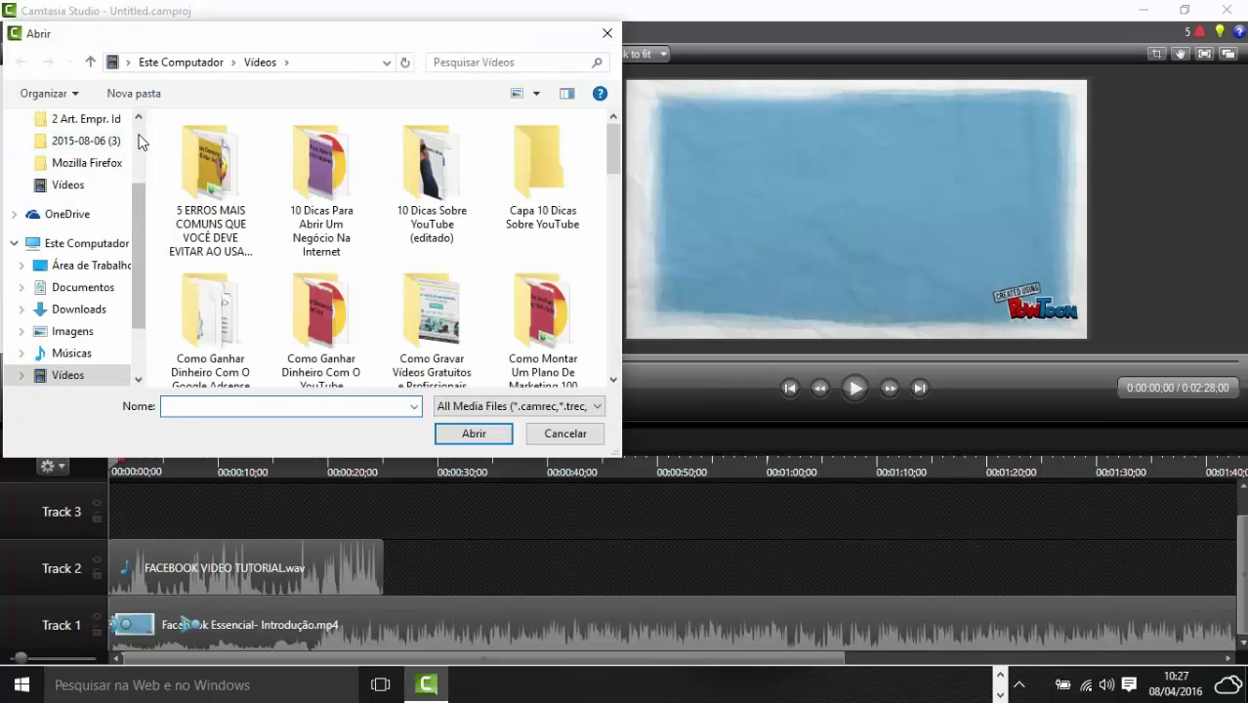
scroll(136, 140, up, 2)
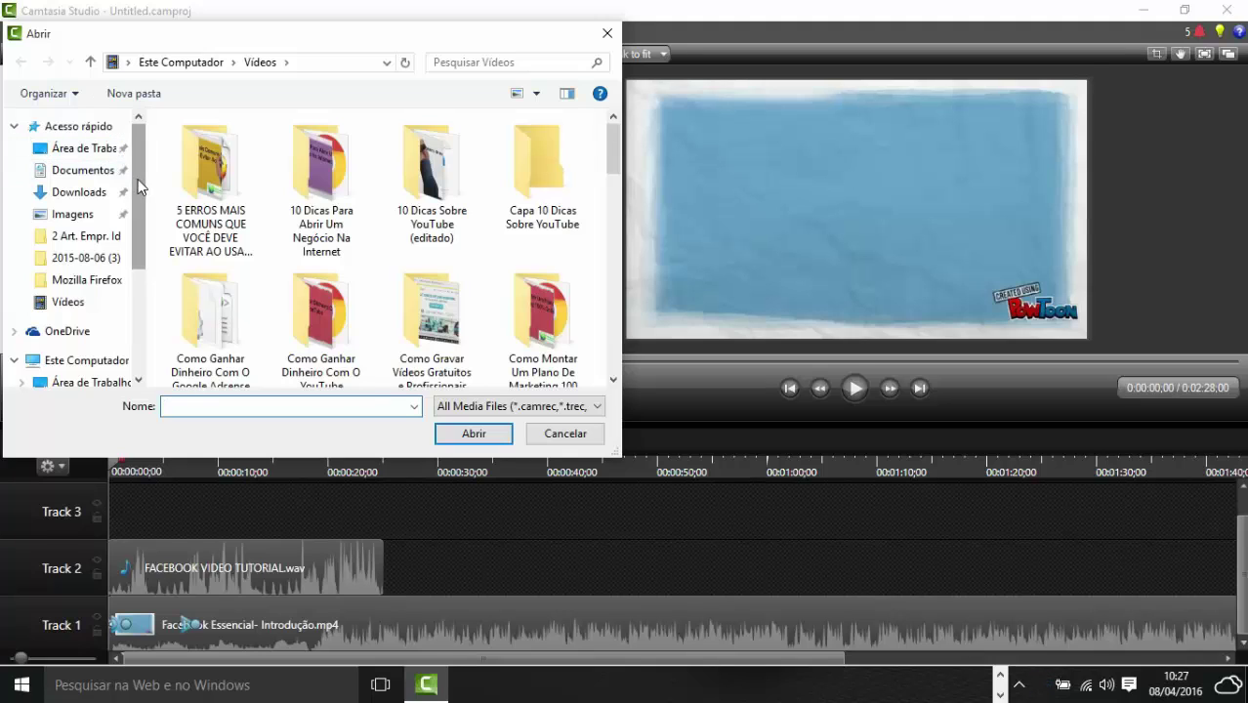
click(91, 150)
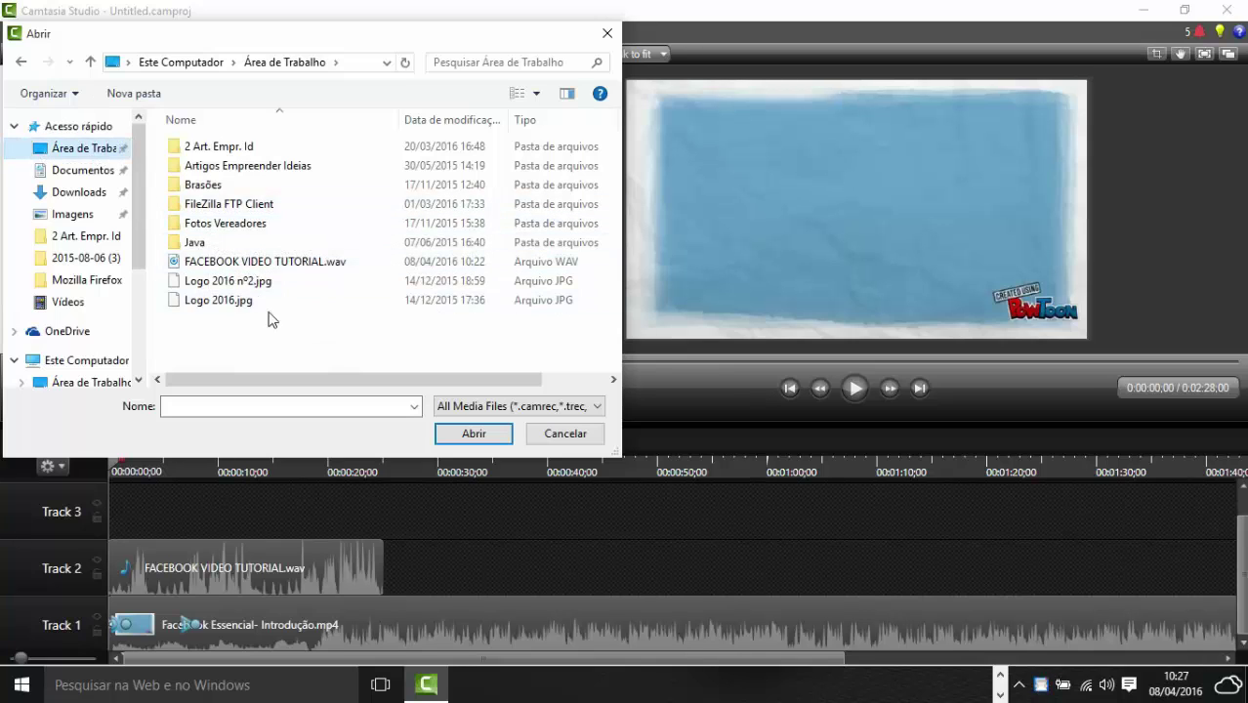
double_click(261, 284)
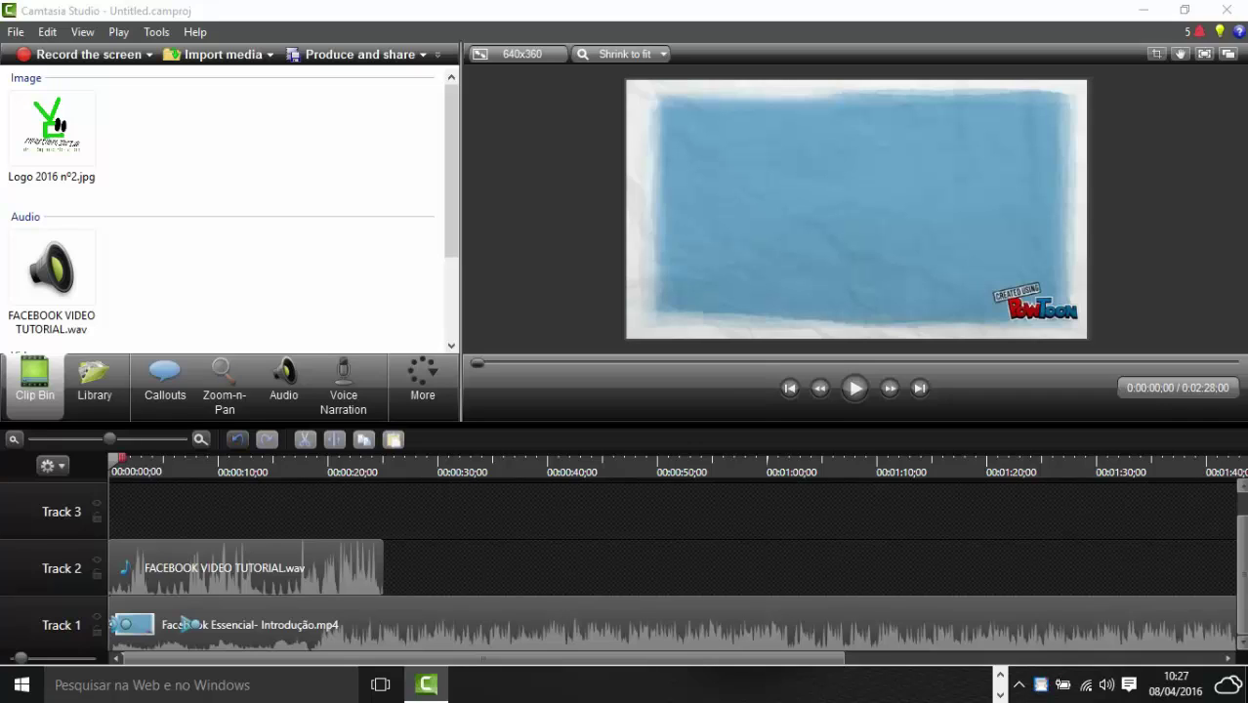
Step: Add a fourth track to the timeline and move the FACEBOOK VIDEO TUTORIAL.wav clip up to Track 3
scroll(1242, 555, up, 1)
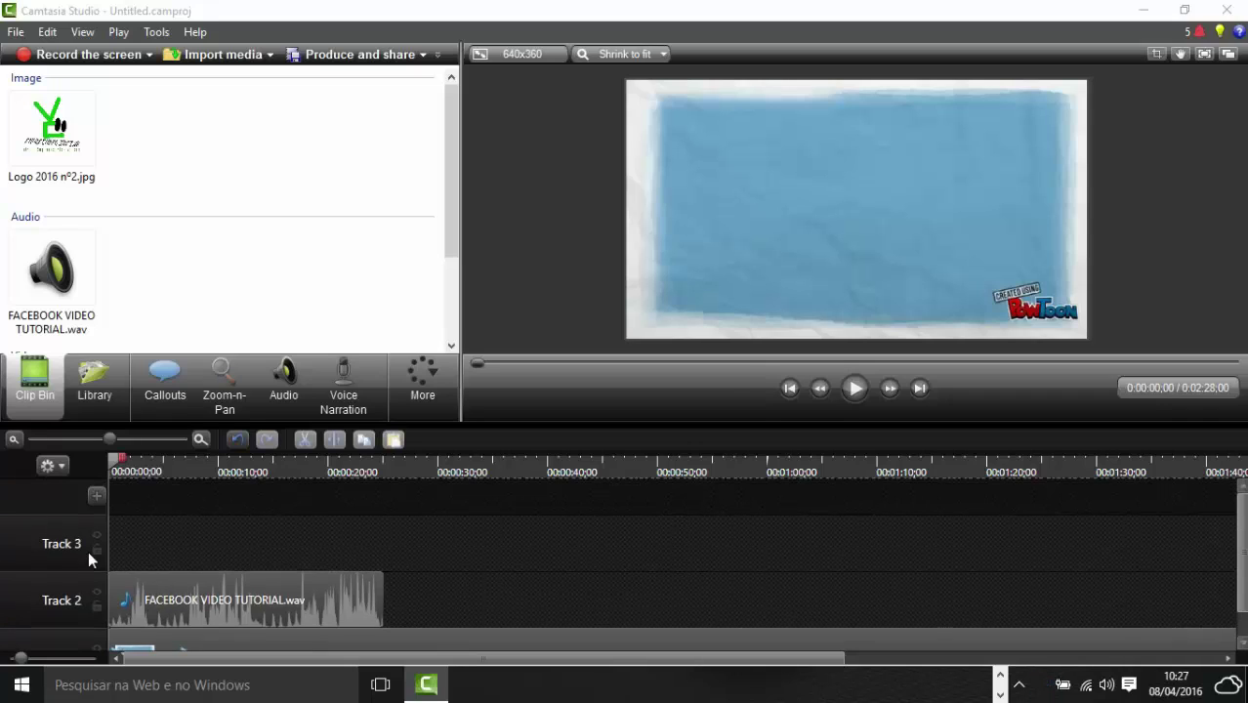
click(96, 496)
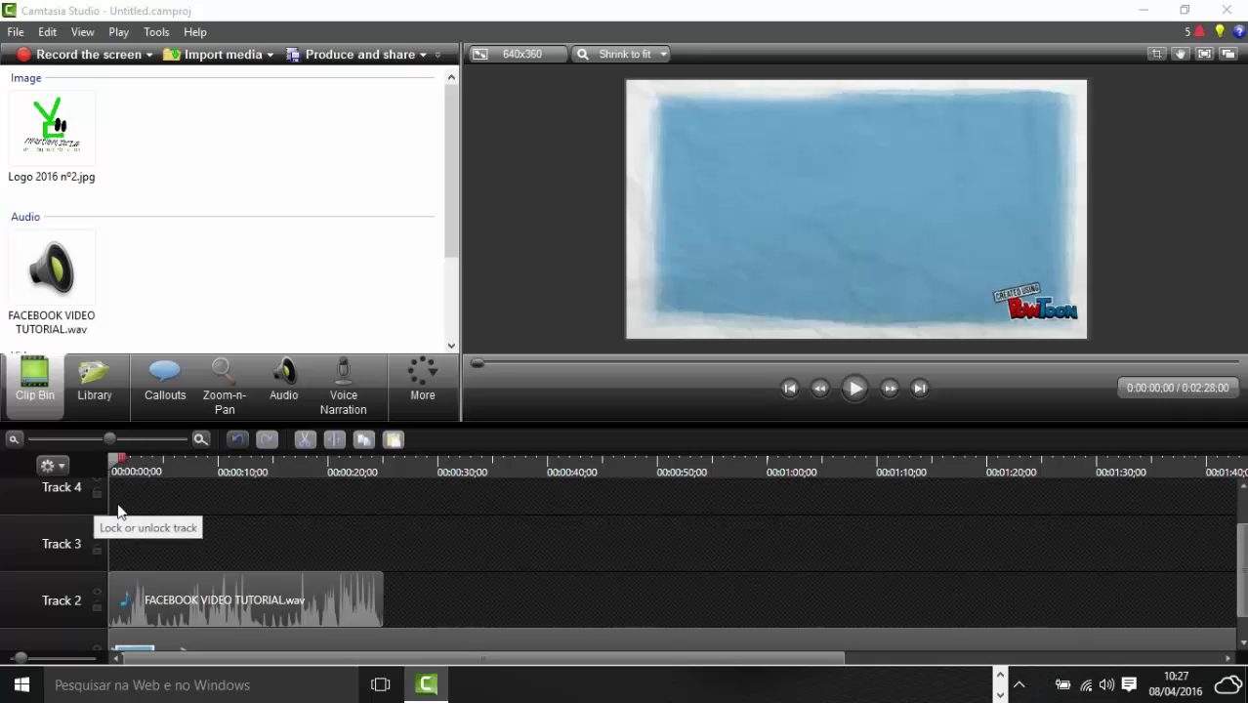
drag(169, 597, 174, 543)
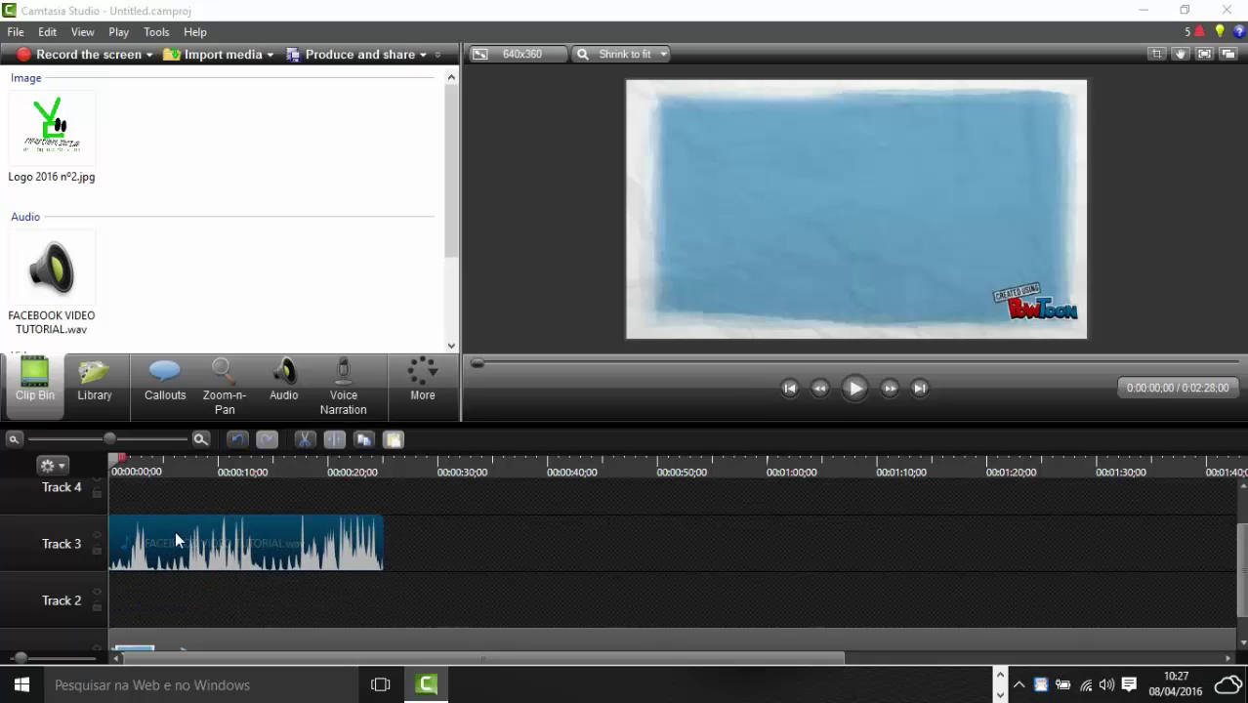
Step: Place the Logo 2016 nº2.jpg image at the start of Track 2
click(62, 138)
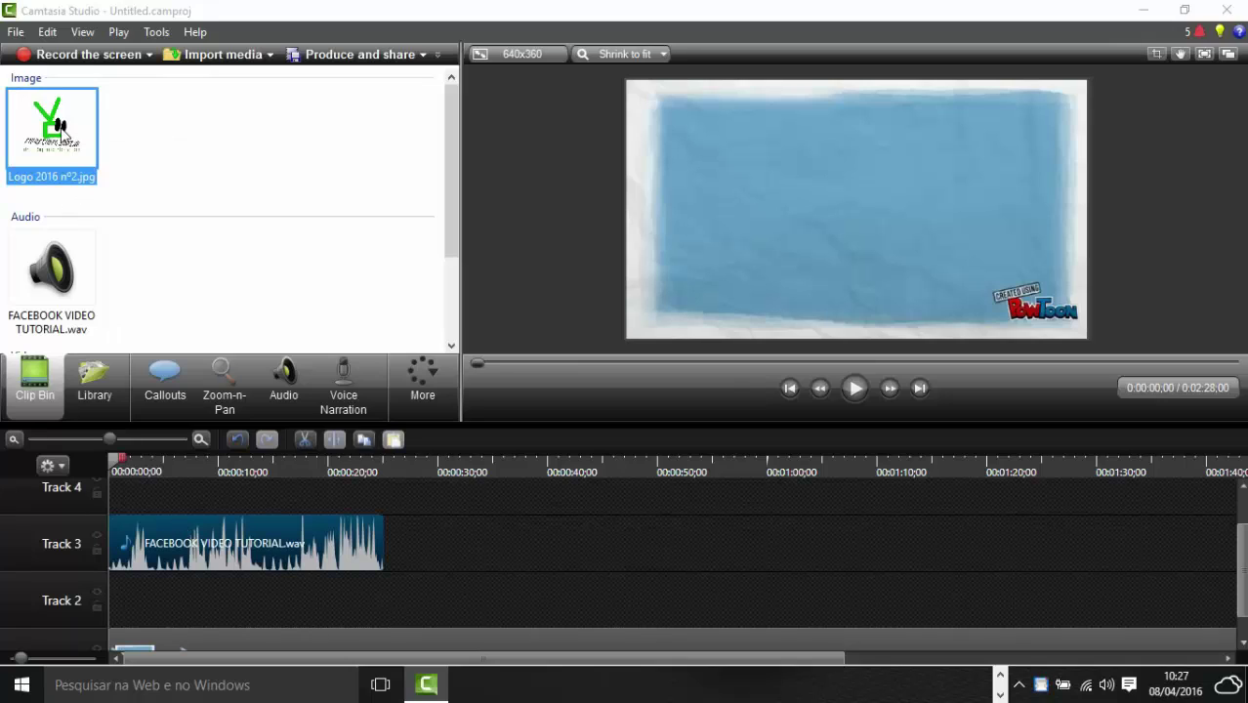
drag(62, 138, 134, 602)
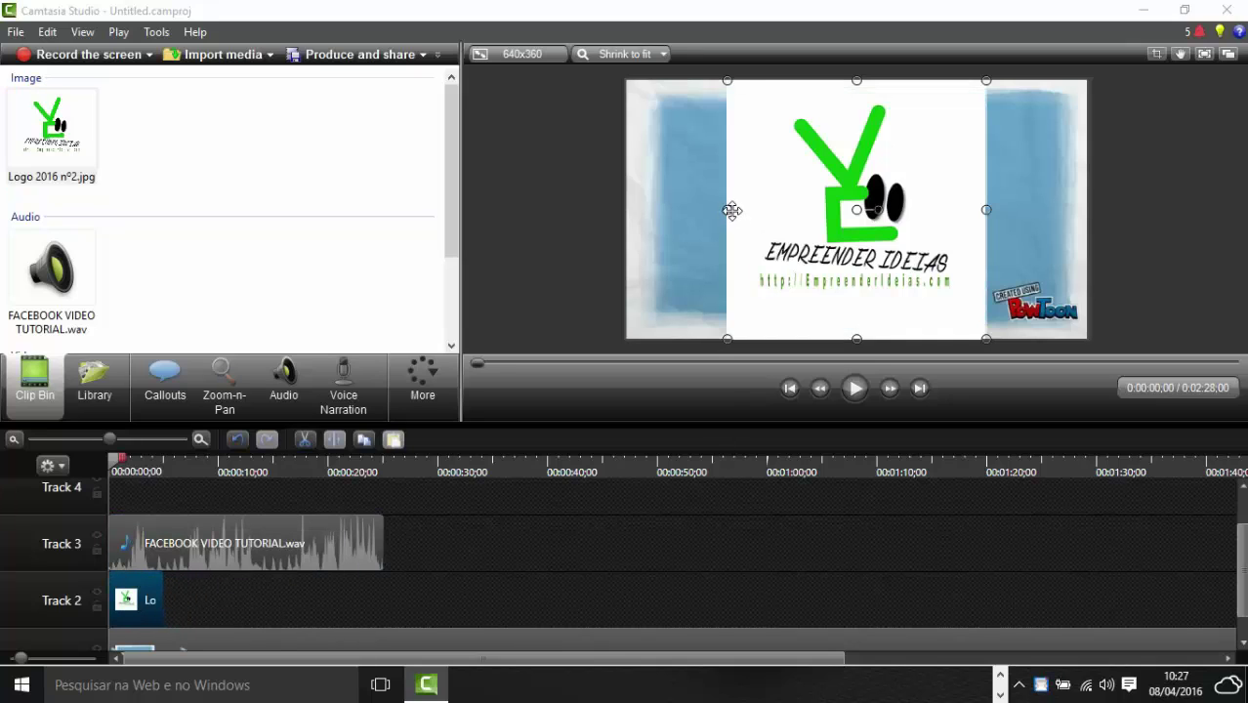
Step: Shrink the Logo 2016 nº2.jpg image on the canvas and position it in the lower-right corner of the video so it covers the PowToon watermark
drag(728, 209, 767, 210)
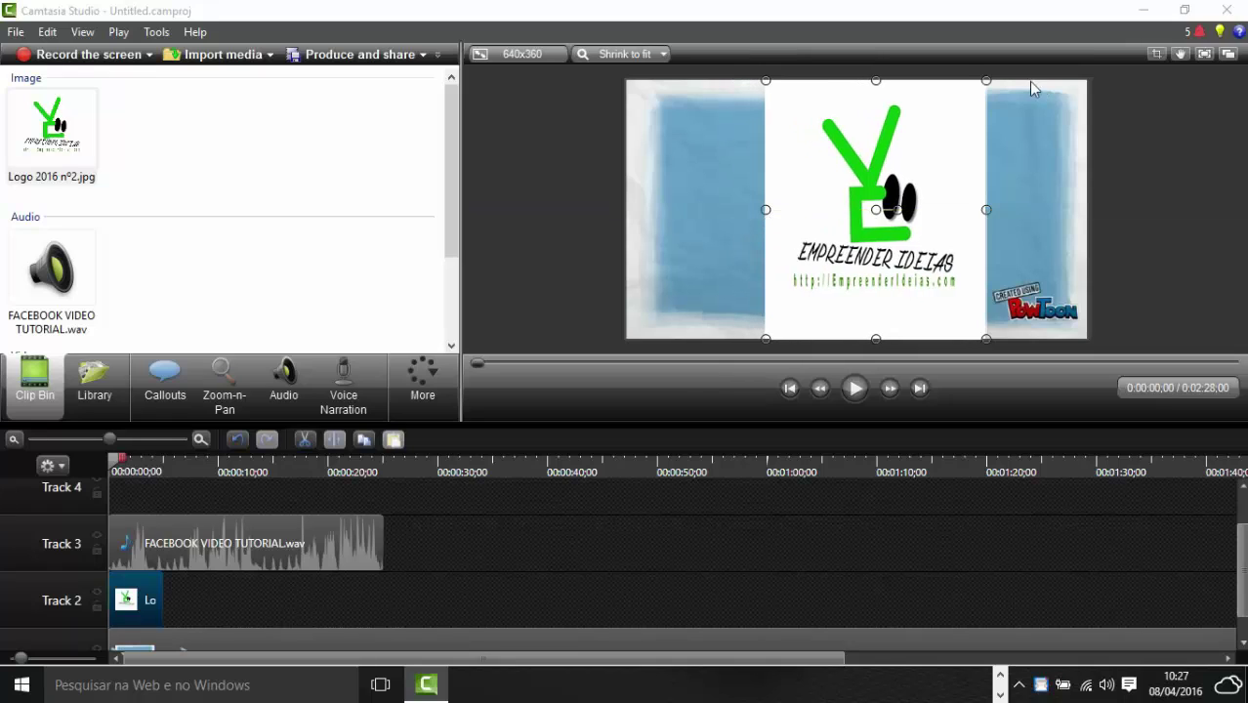
drag(875, 80, 877, 234)
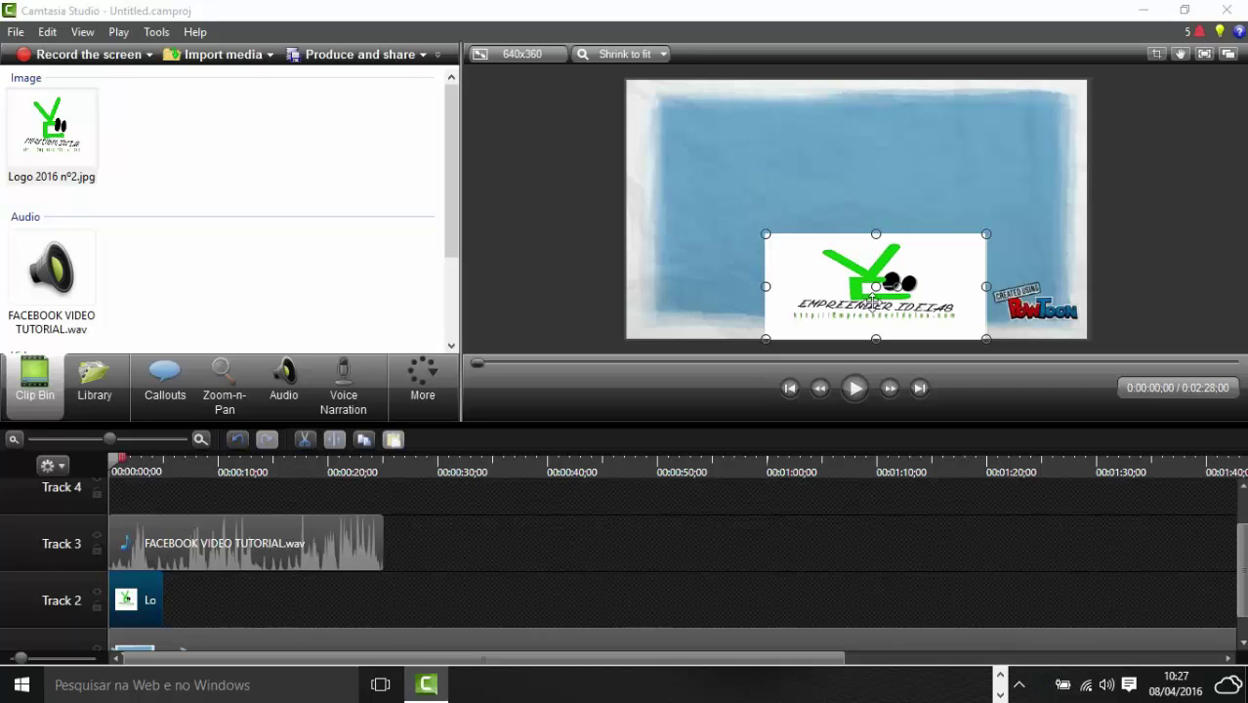
drag(871, 312, 970, 278)
drag(860, 278, 977, 296)
drag(1029, 223, 956, 304)
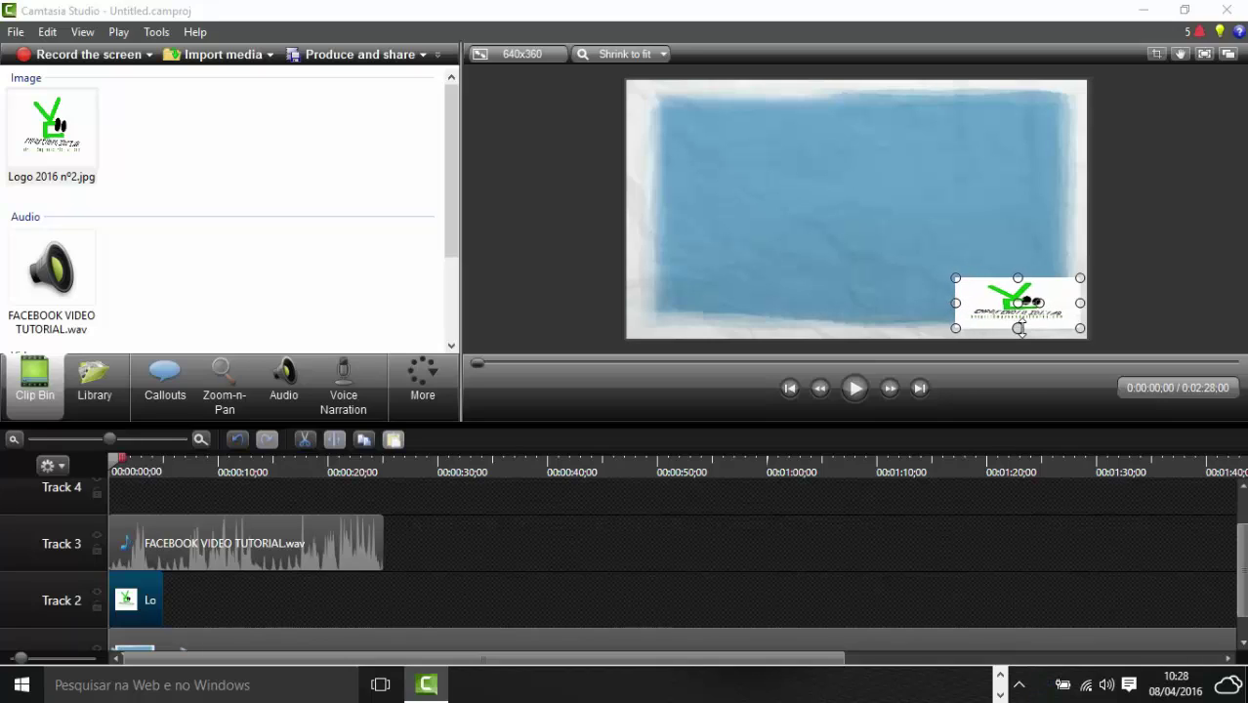
drag(1017, 328, 1017, 330)
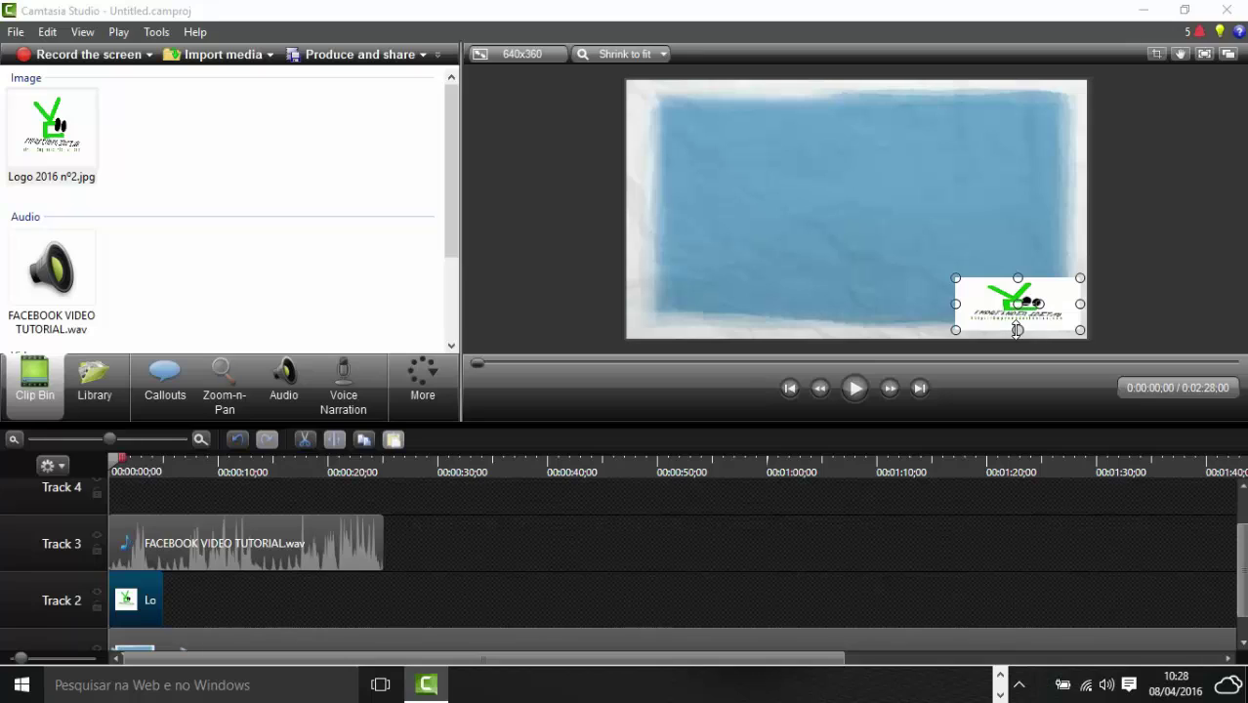
drag(1018, 277, 1018, 270)
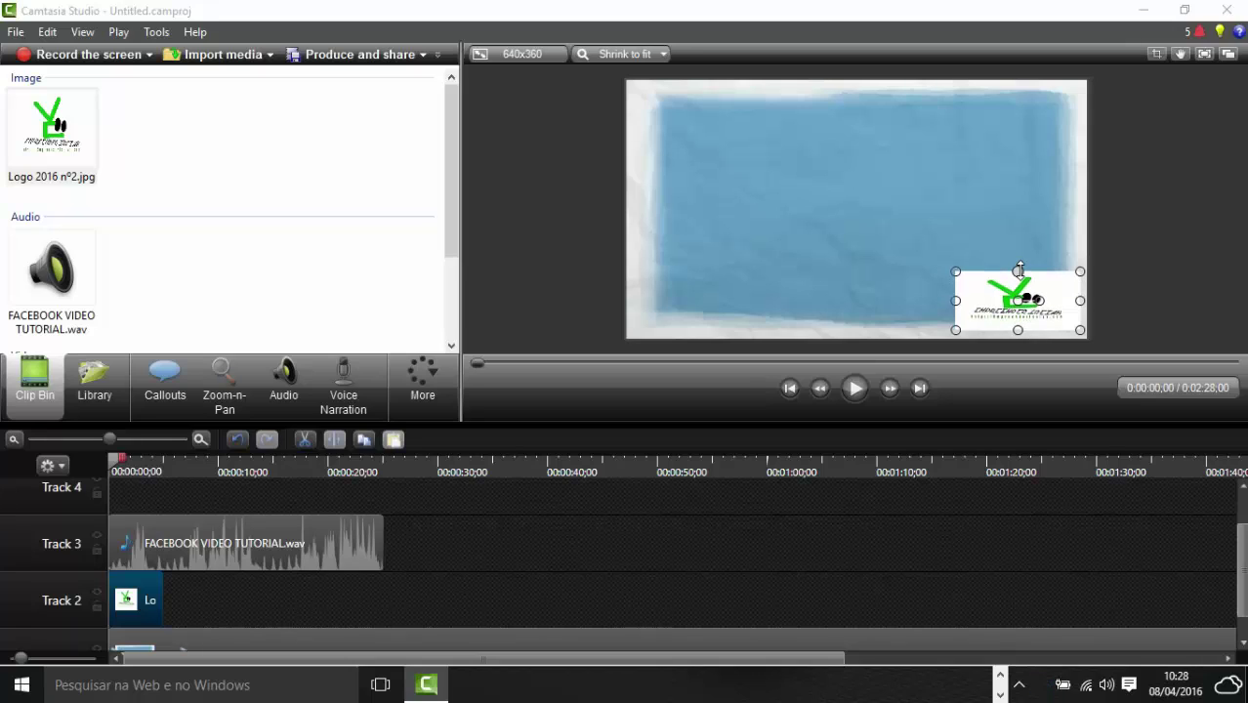
click(849, 284)
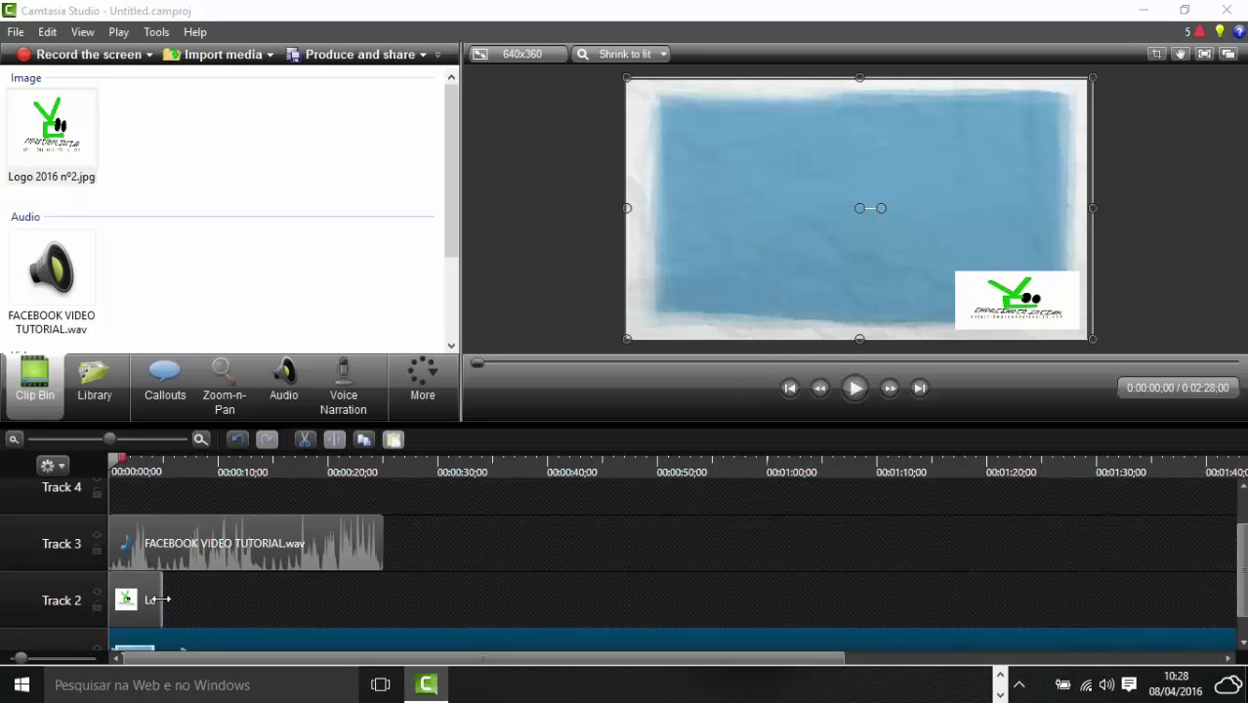
Step: Extend the Logo 2016 nº2.jpg clip on Track 2 to a duration of about 2 min 21 s, nearly the full length of the video
drag(158, 599, 1234, 588)
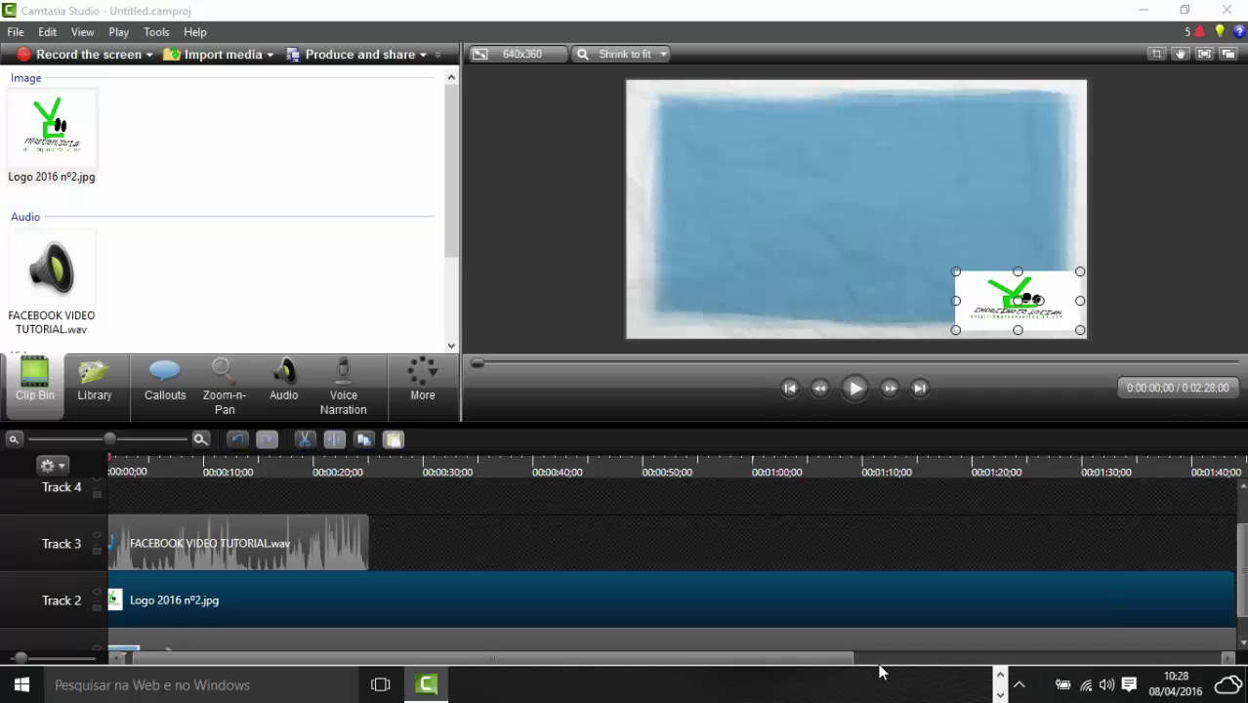
click(1208, 659)
drag(659, 602, 1035, 580)
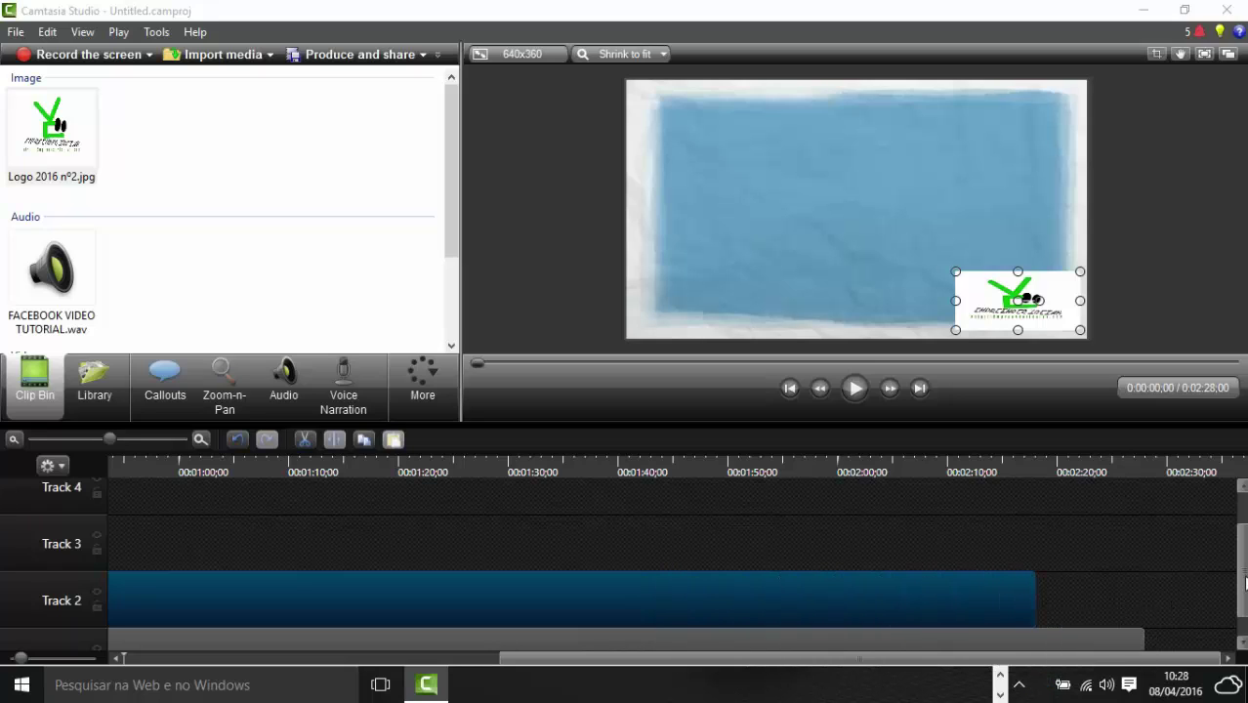
scroll(1242, 597, down, 1)
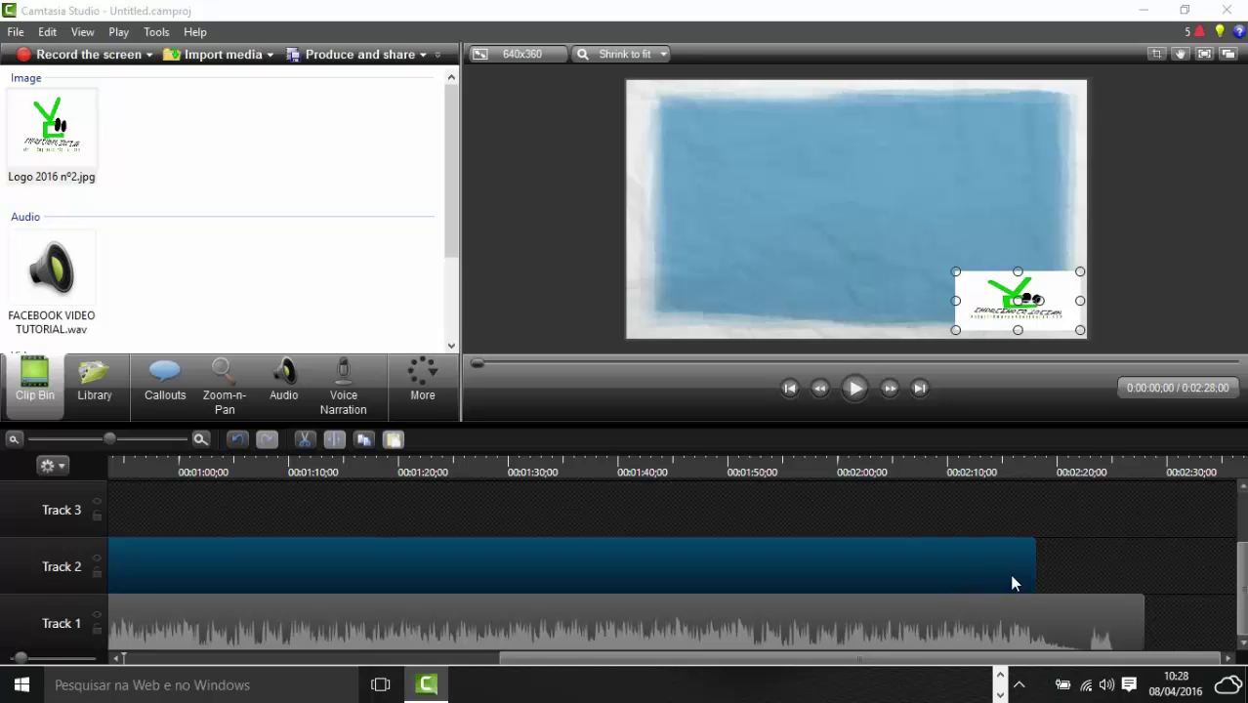
drag(1045, 565, 1075, 564)
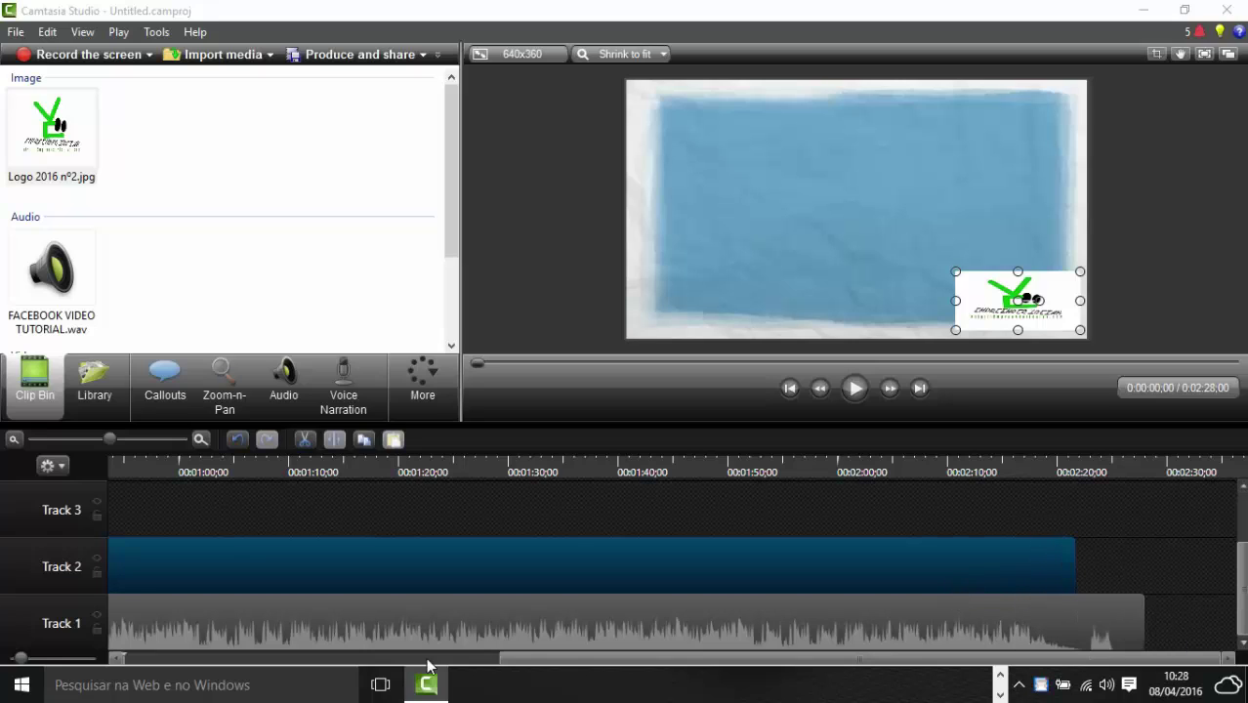
click(162, 659)
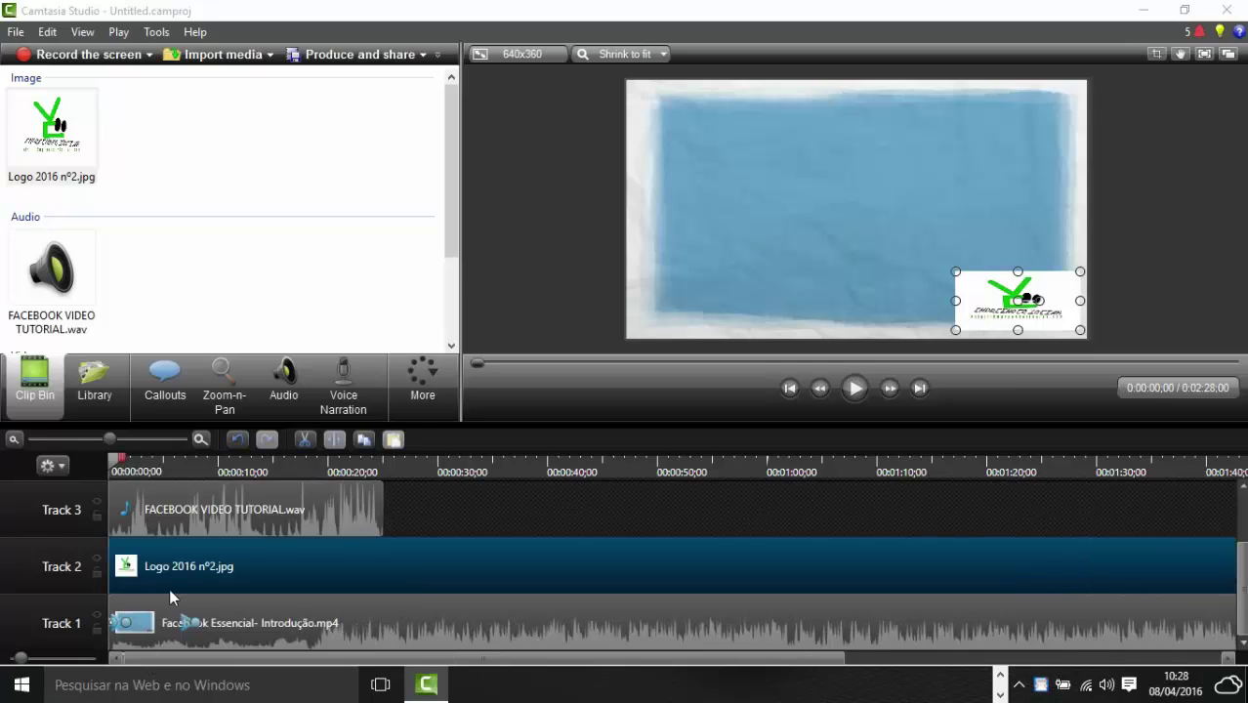
Step: Play the first 13 seconds or so of the video, pausing to check the logo's coverage of the watermark
click(853, 388)
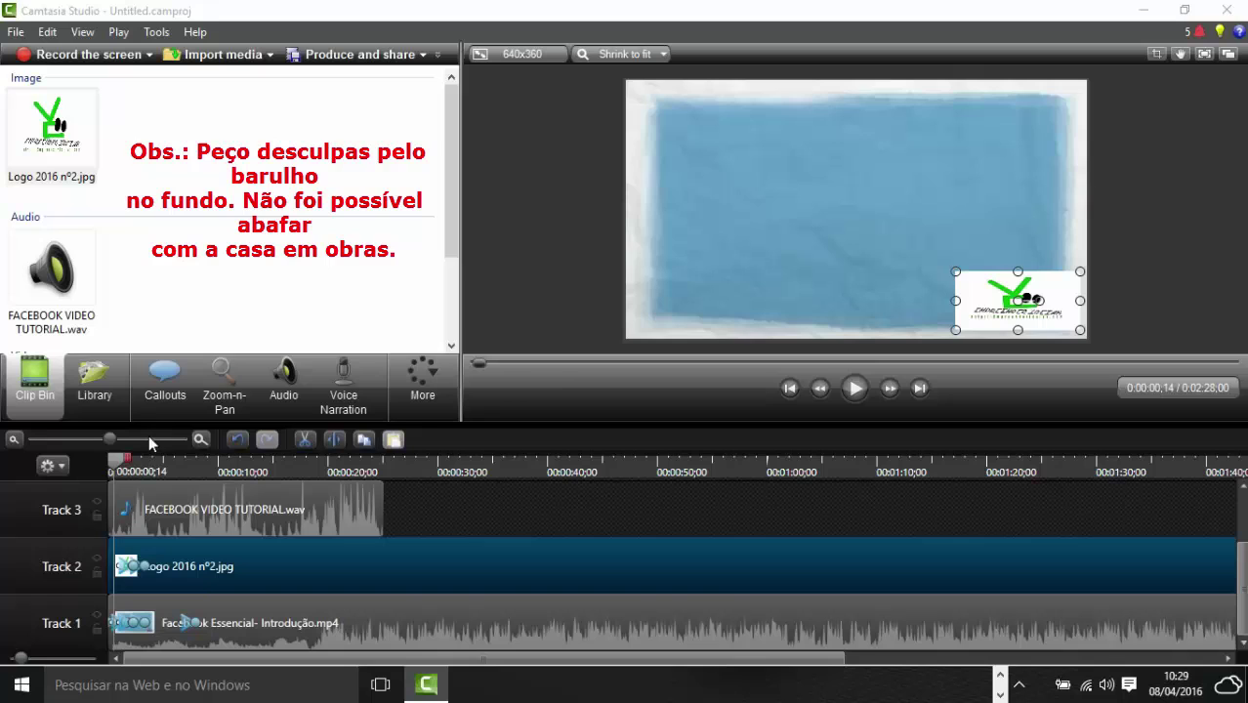
click(852, 388)
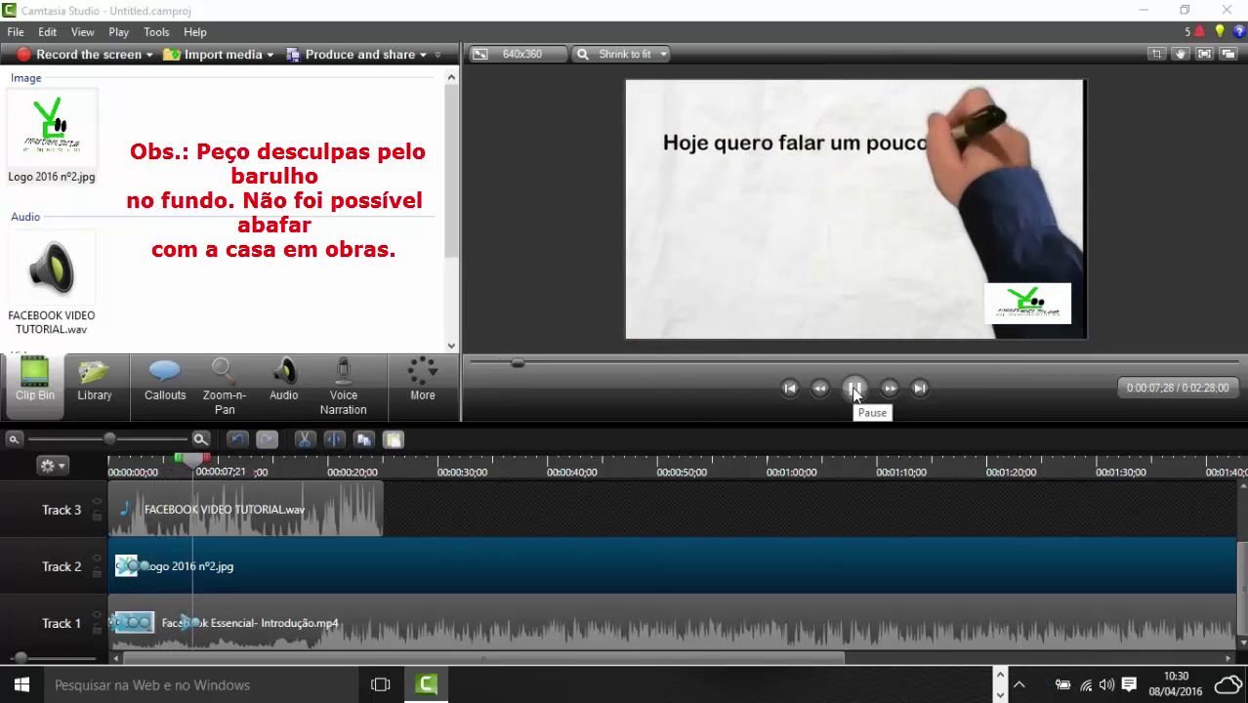
click(854, 391)
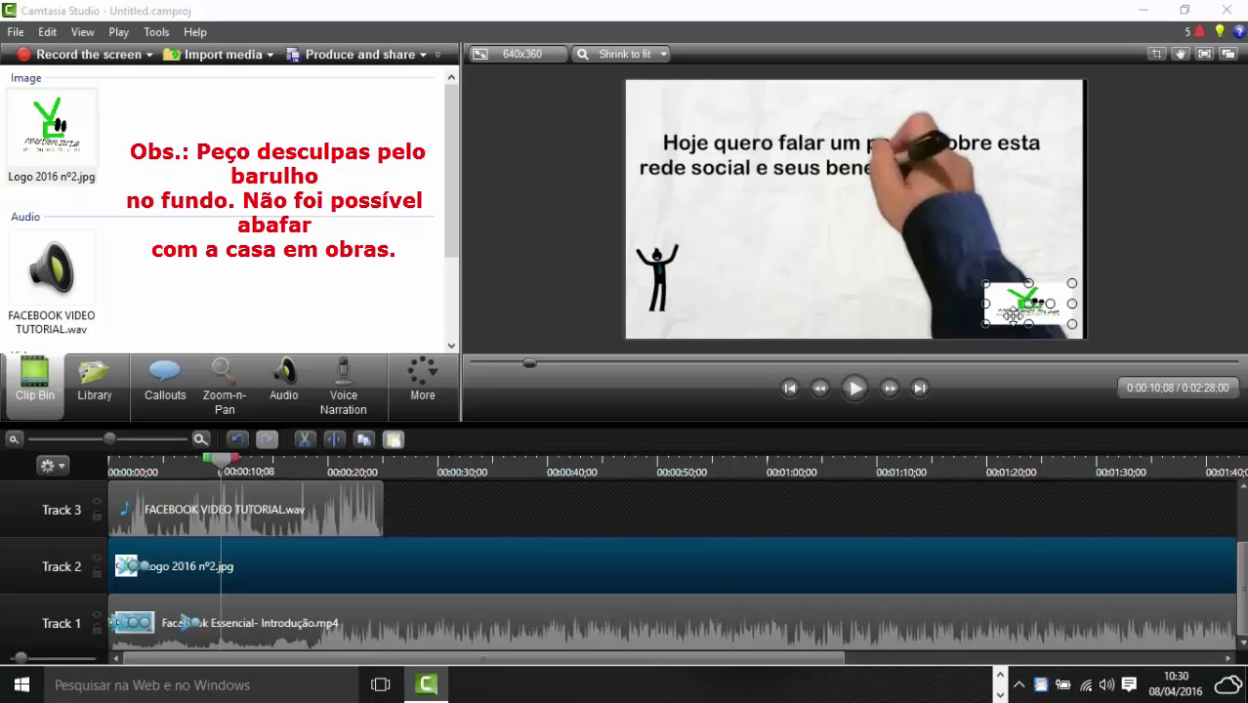
click(853, 388)
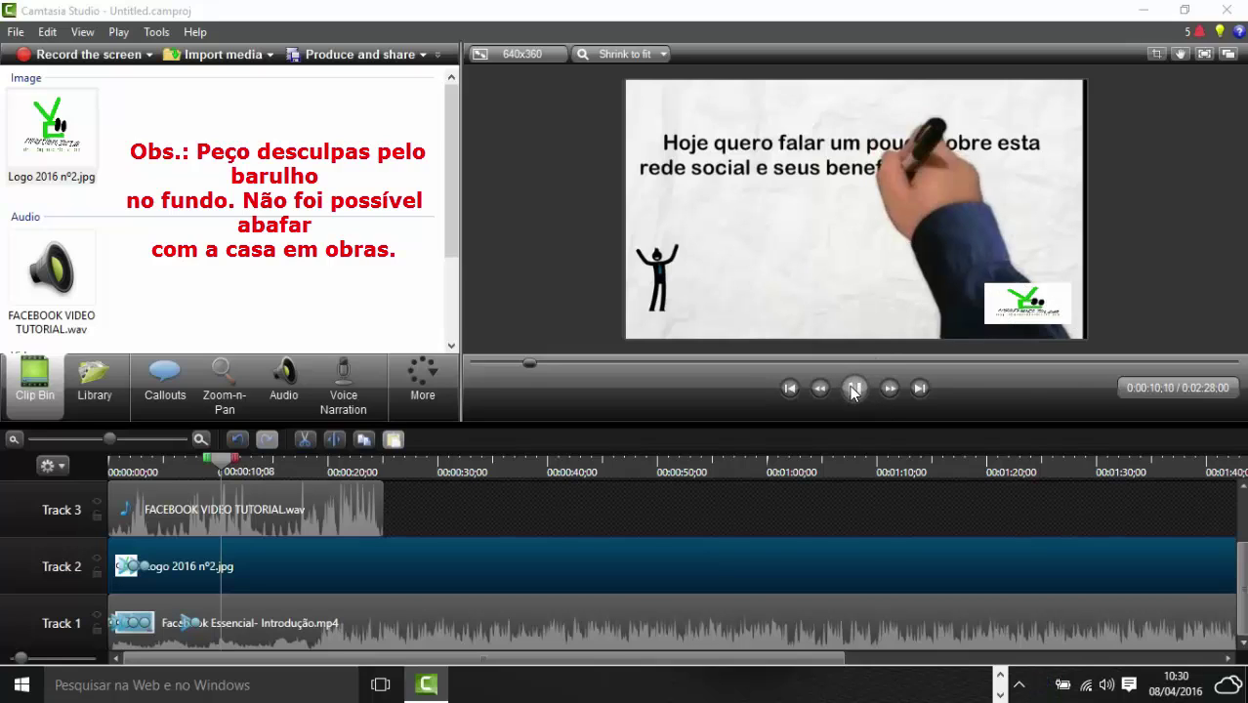
click(853, 388)
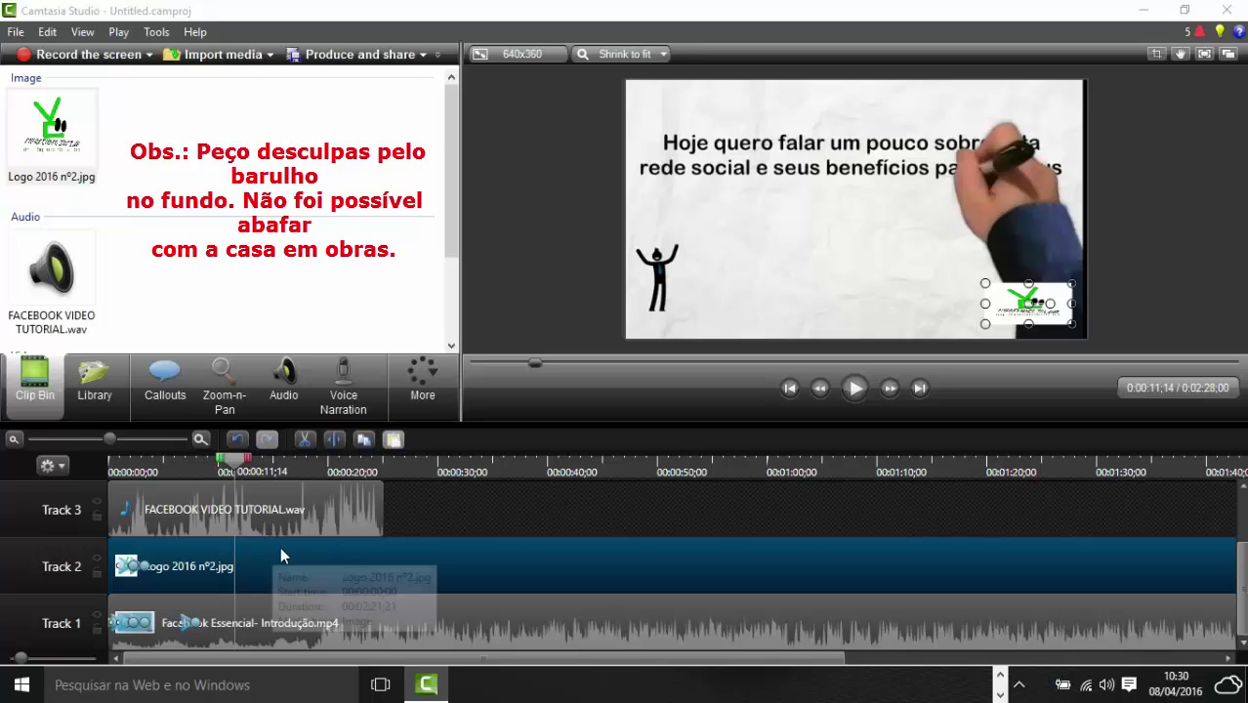
click(853, 389)
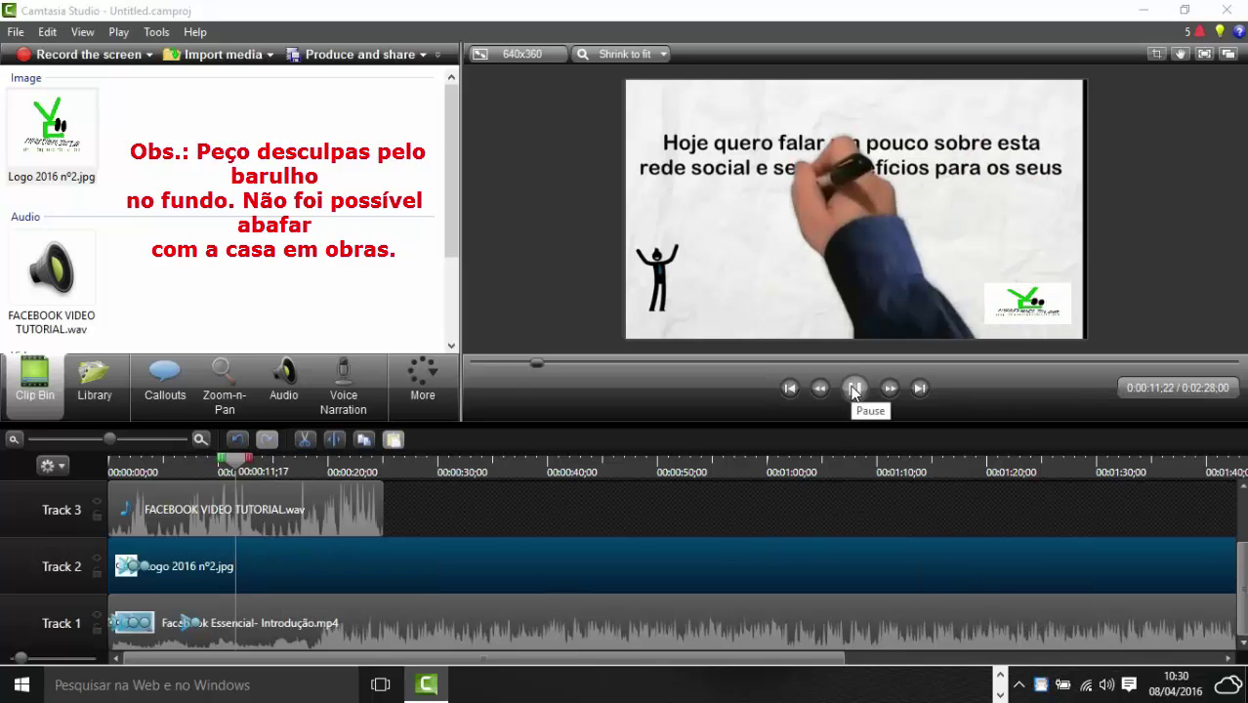
click(853, 388)
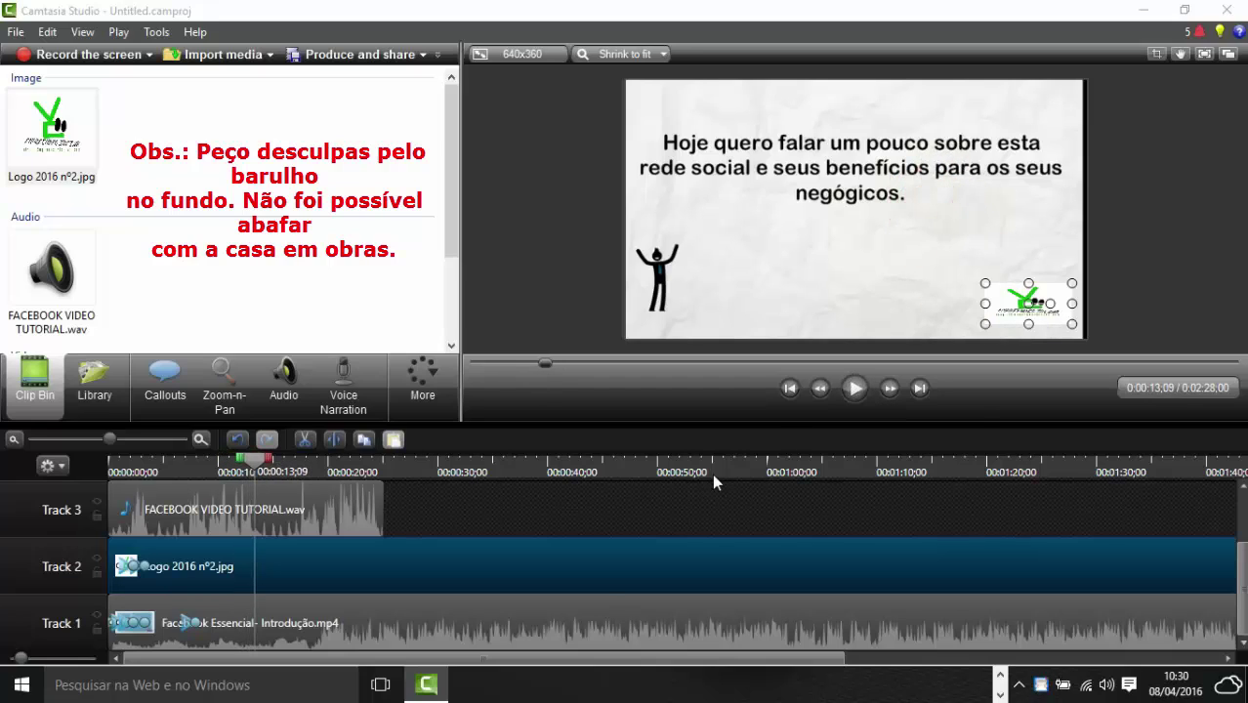
Step: Jump the playhead to about 1:18 and play the middle of the video to check the logo overlay
click(973, 465)
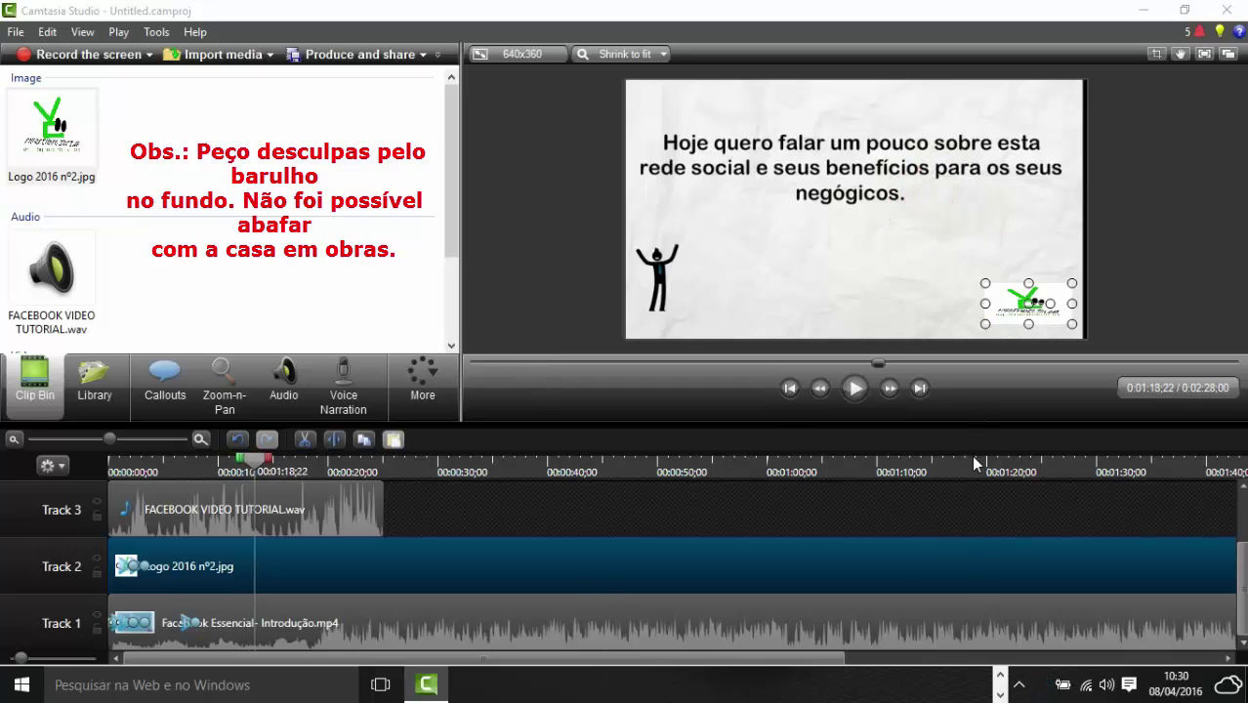
click(853, 390)
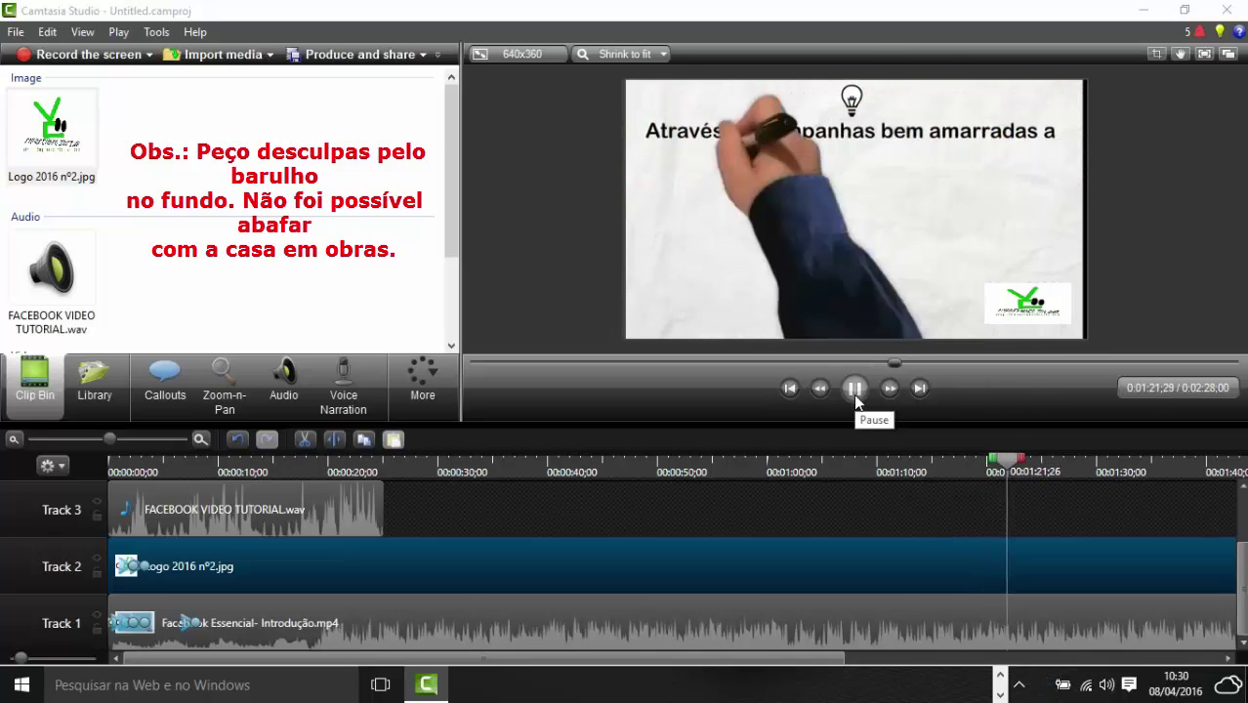
click(855, 392)
drag(820, 664, 1155, 650)
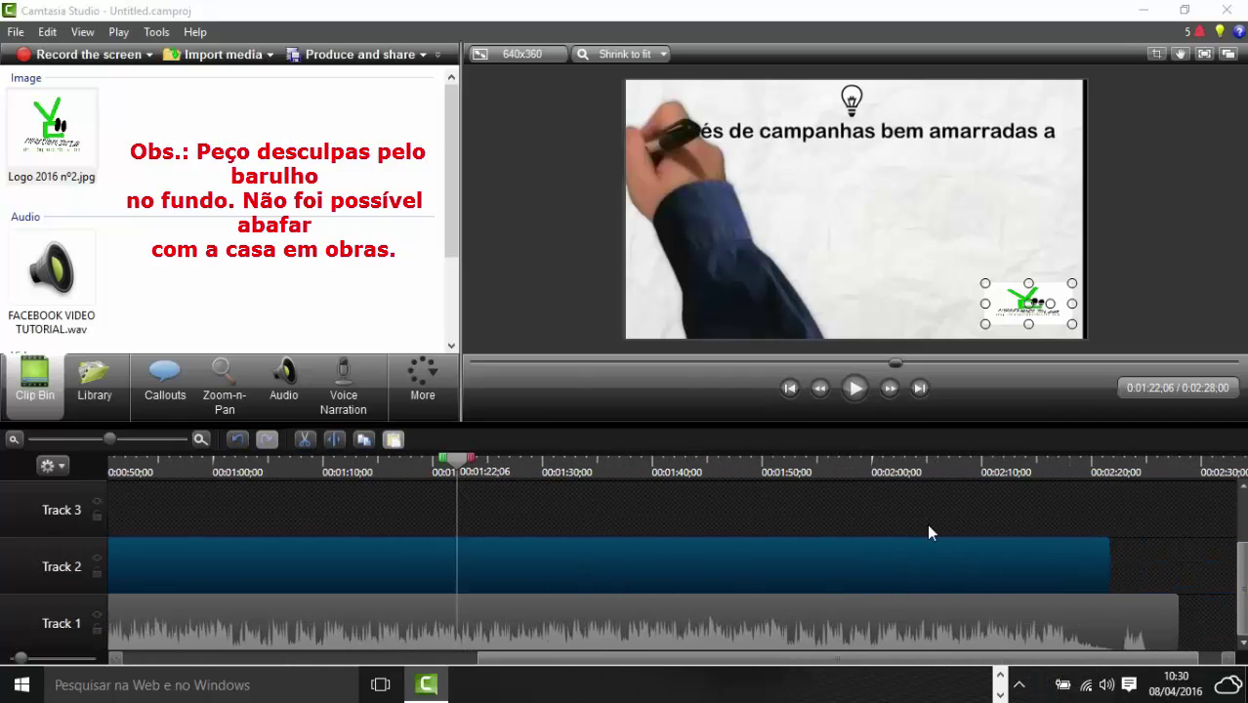
click(854, 389)
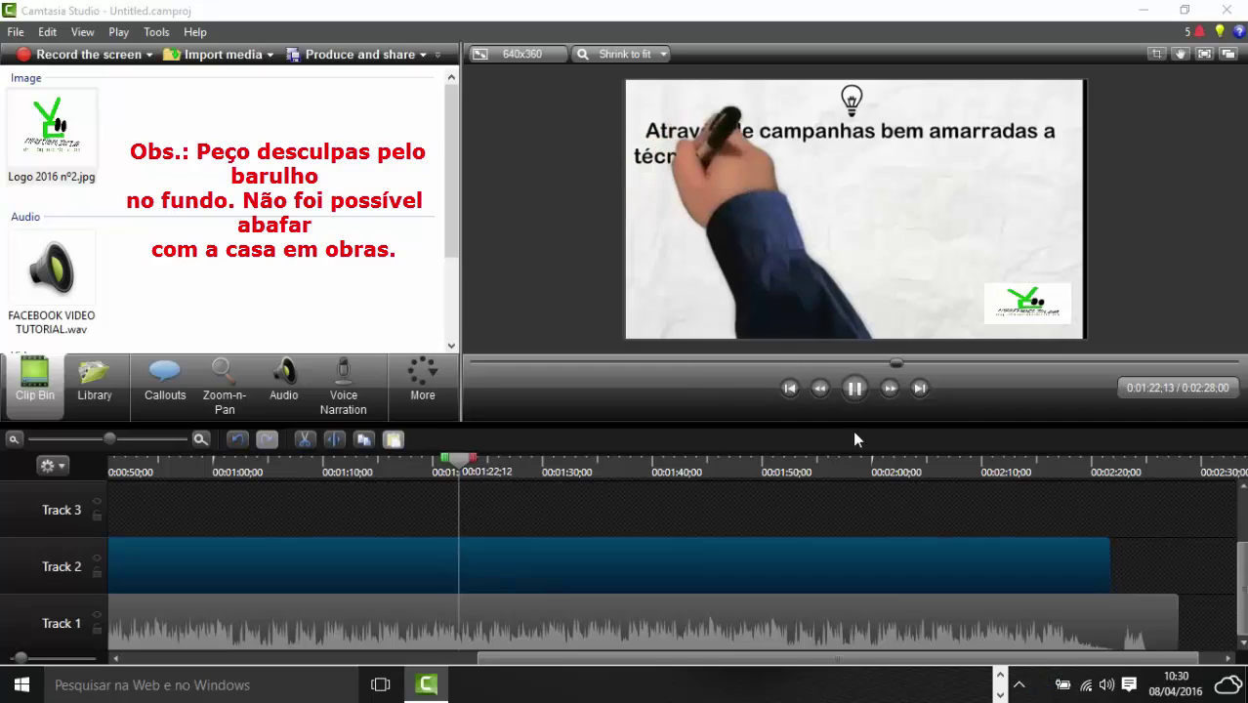
Step: Check the logo overlay in the closing section by playing from about 1:58 and 2:09 until past the end of the logo clip
click(849, 457)
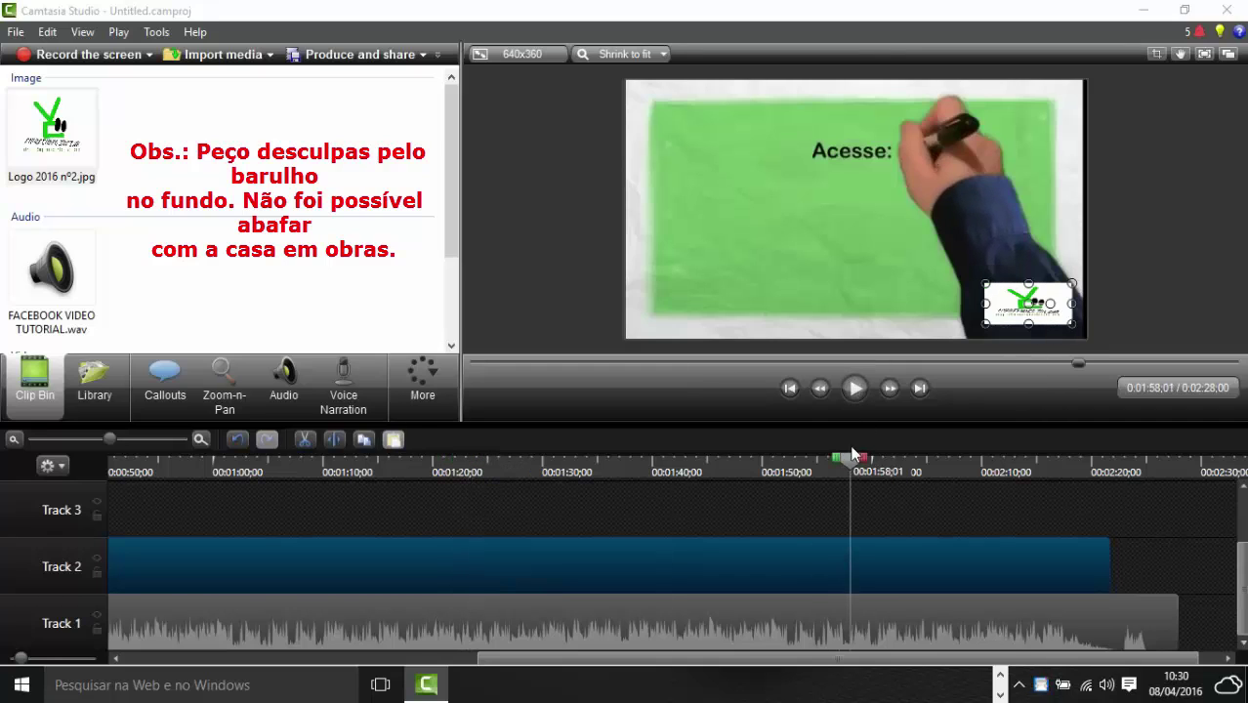
click(854, 390)
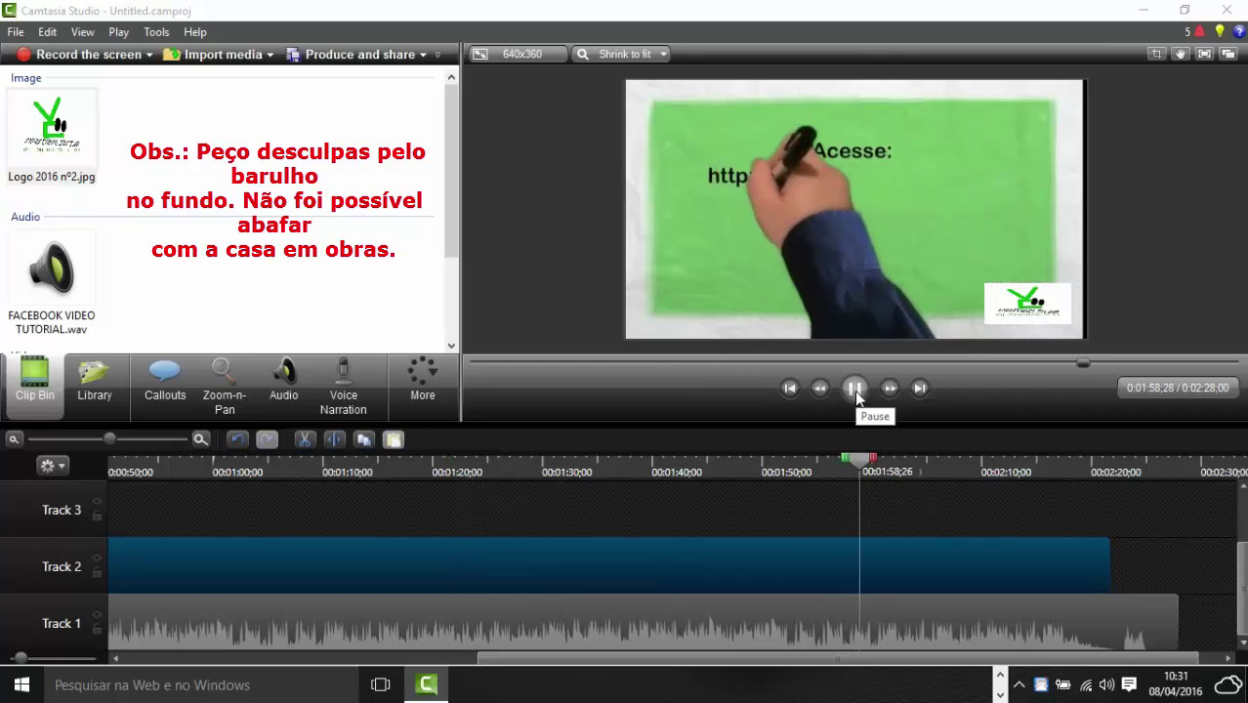
click(975, 459)
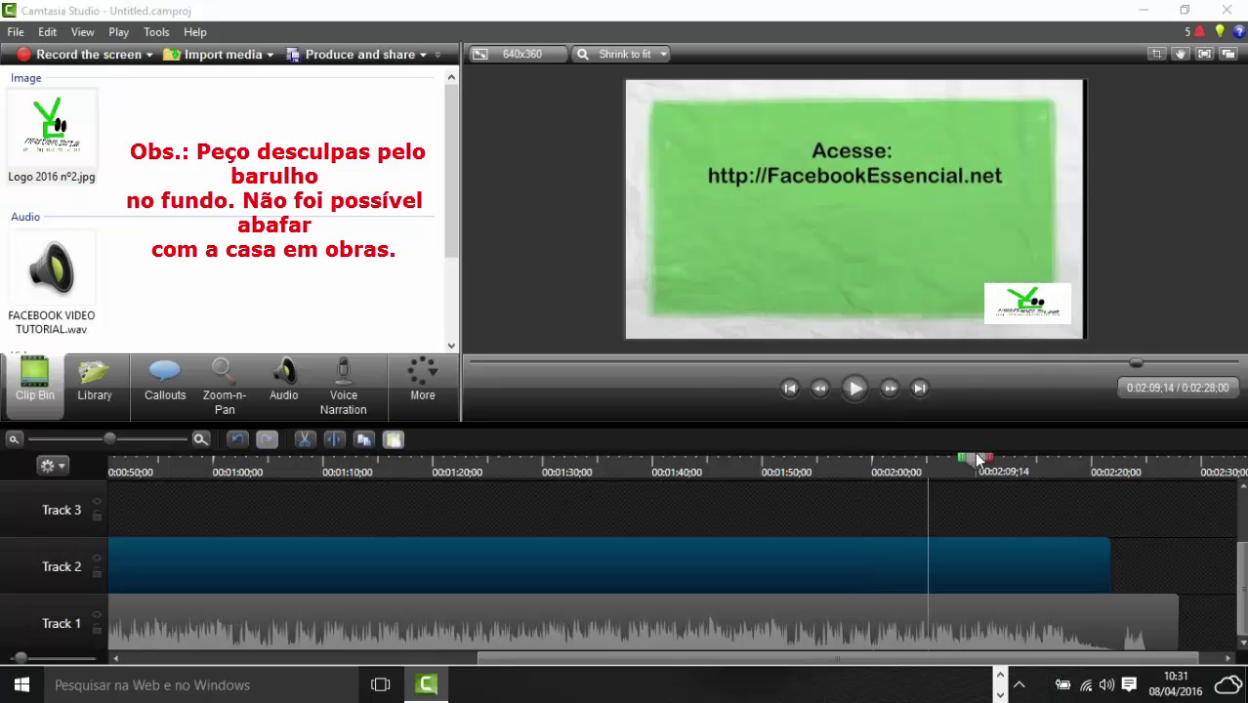
click(855, 388)
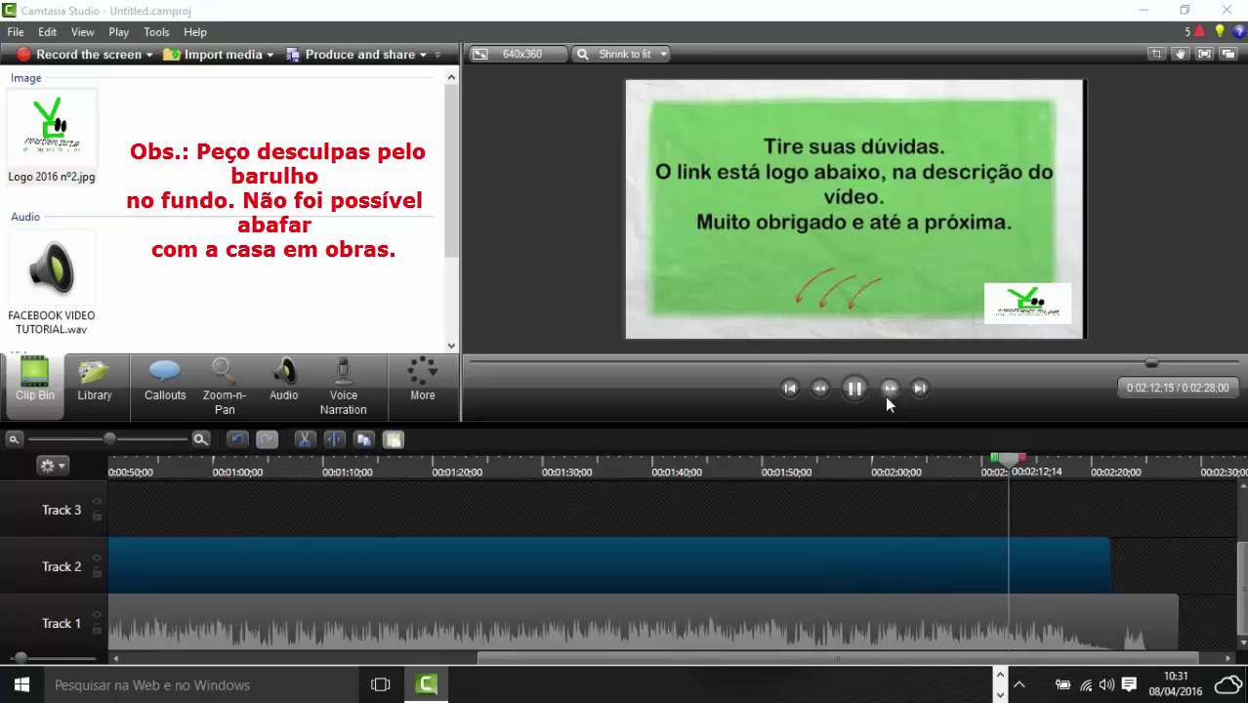
click(855, 388)
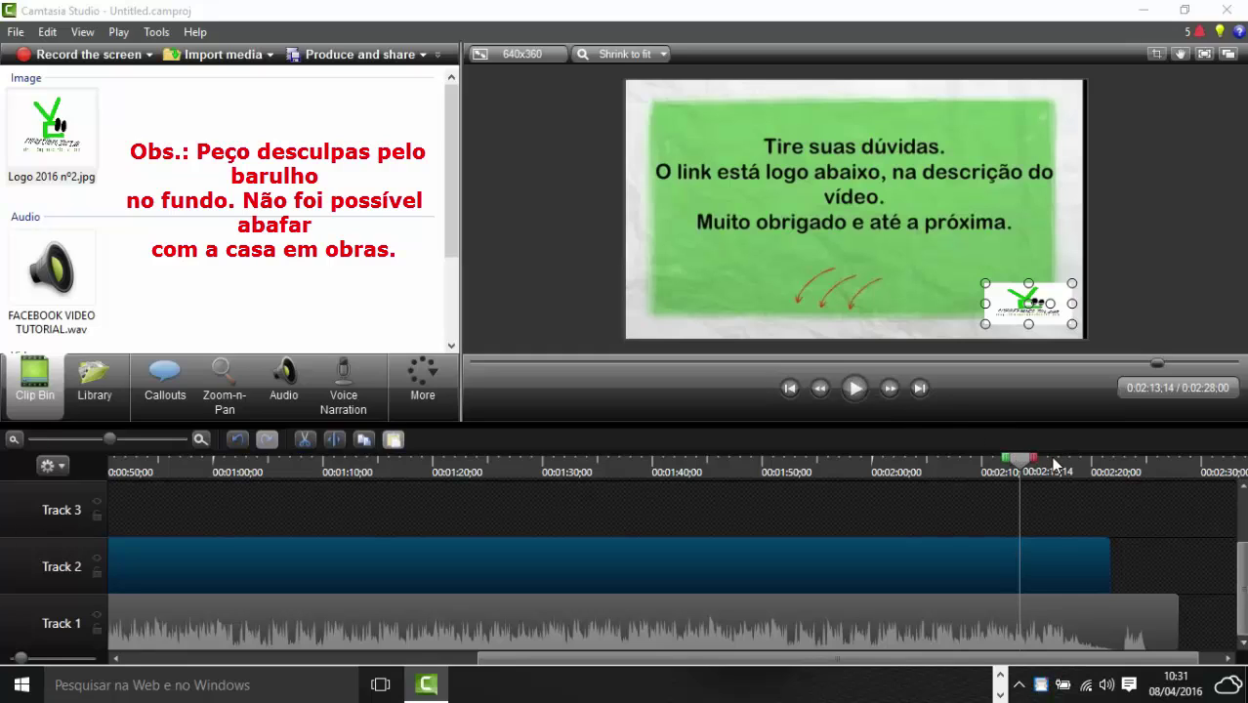
click(855, 389)
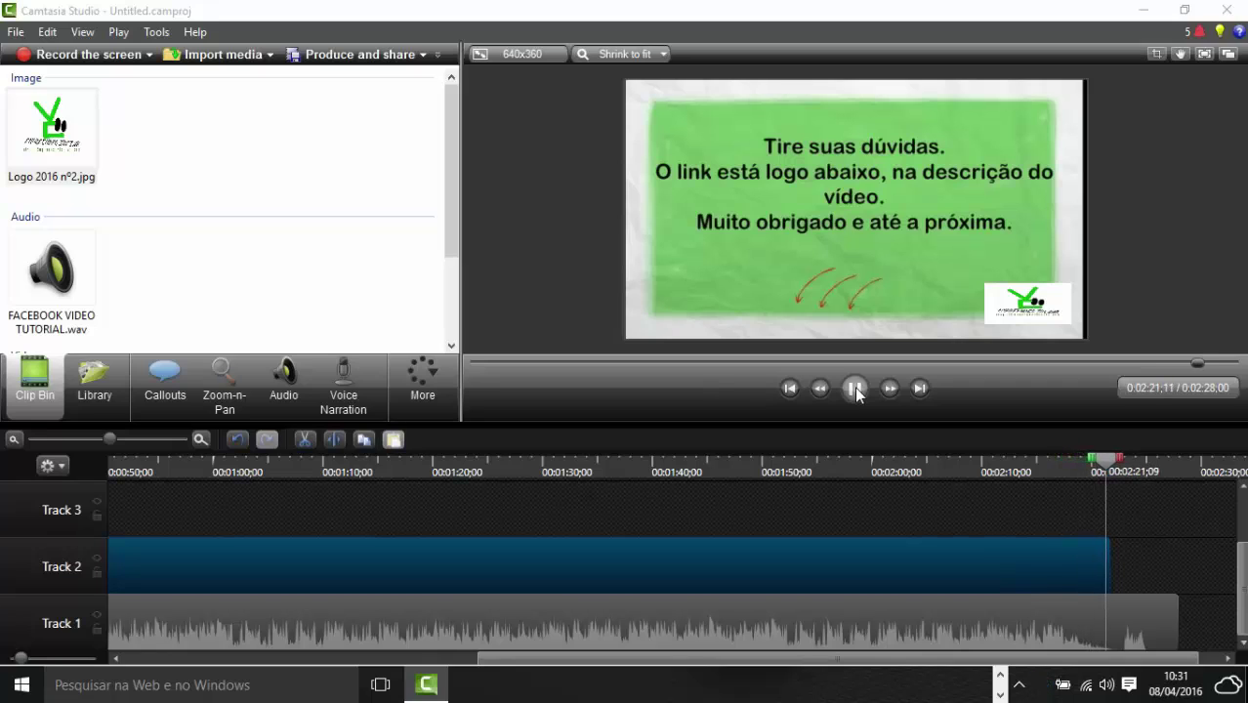
click(855, 389)
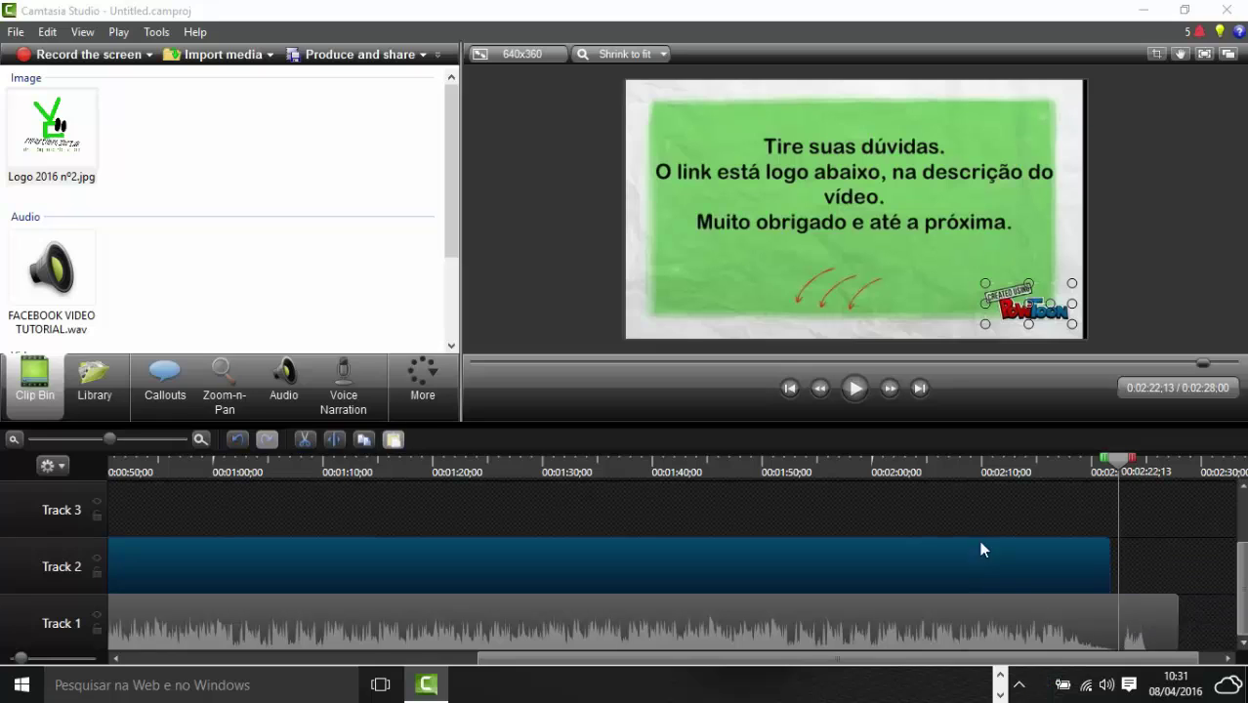
click(854, 389)
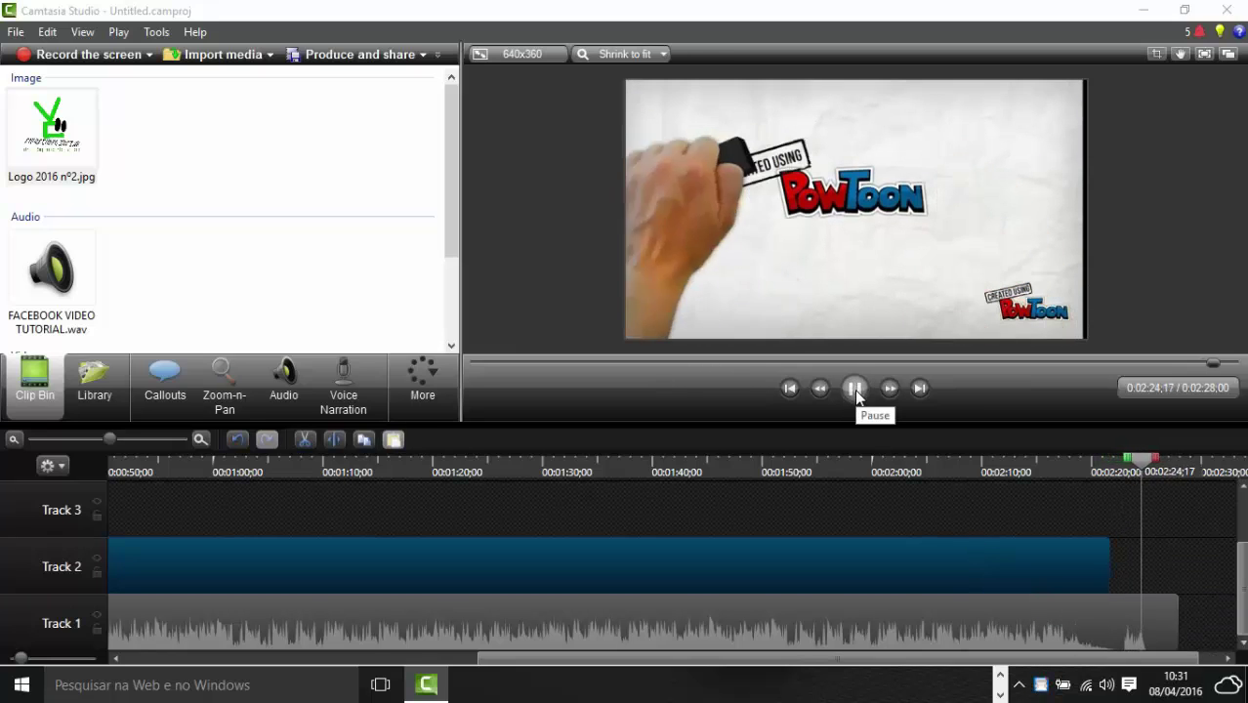
click(854, 389)
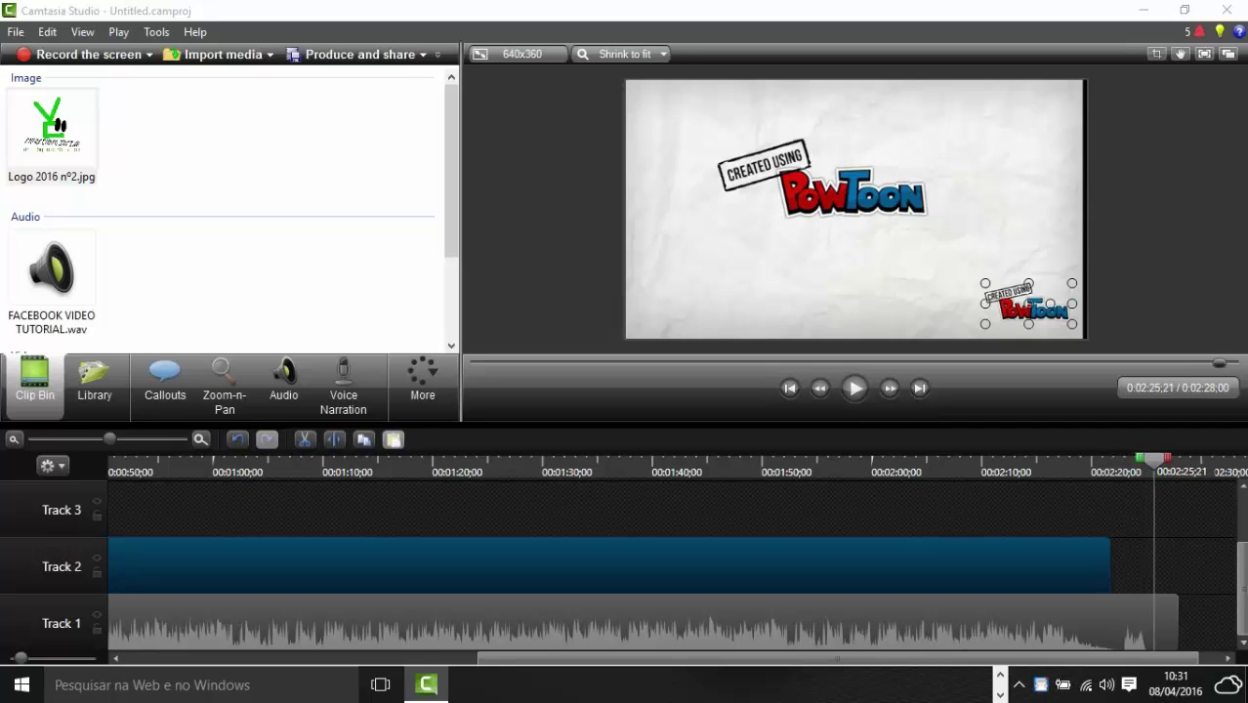
Step: Move the playhead back to the end of the logo clip at 2:21;21 and replay the ending from there
drag(1154, 467, 1116, 473)
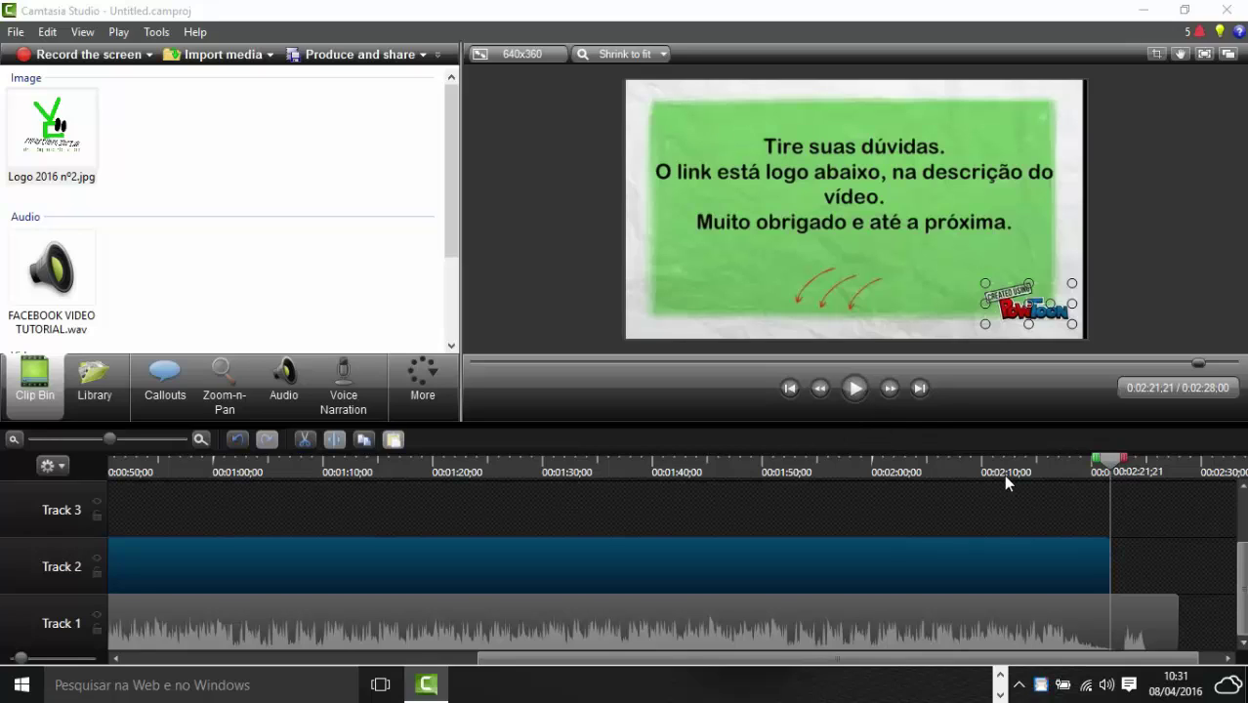
click(856, 387)
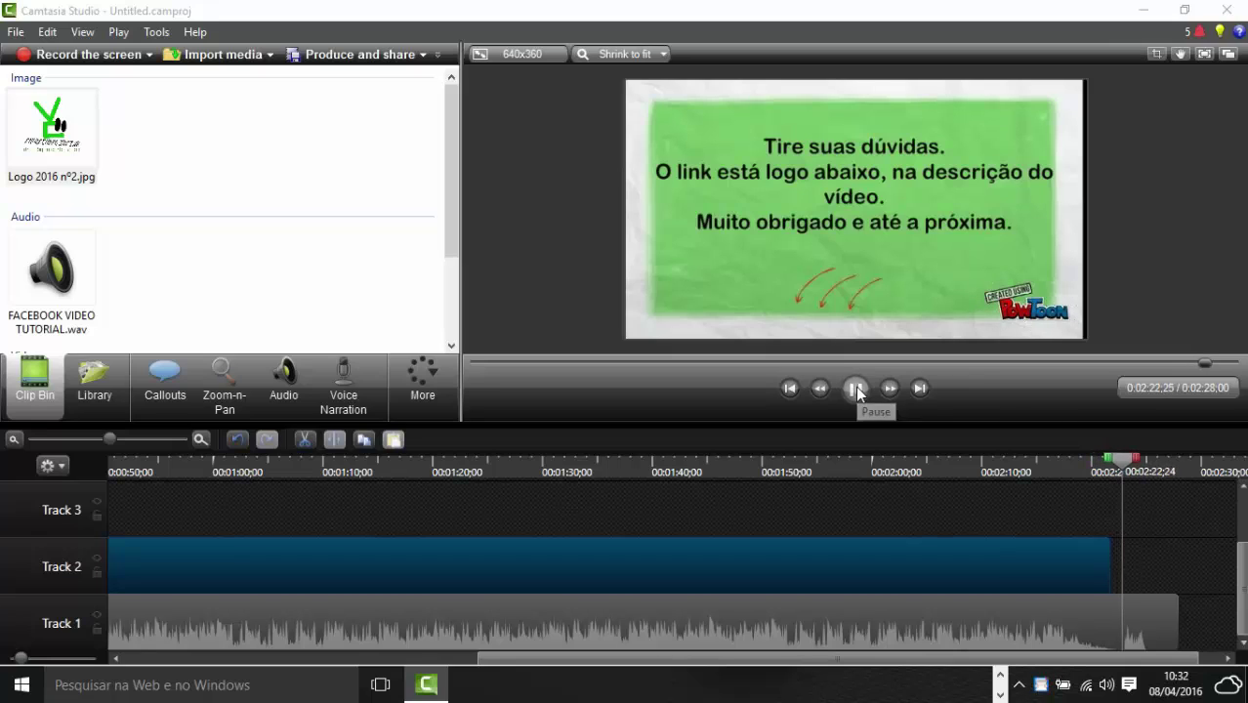
click(855, 388)
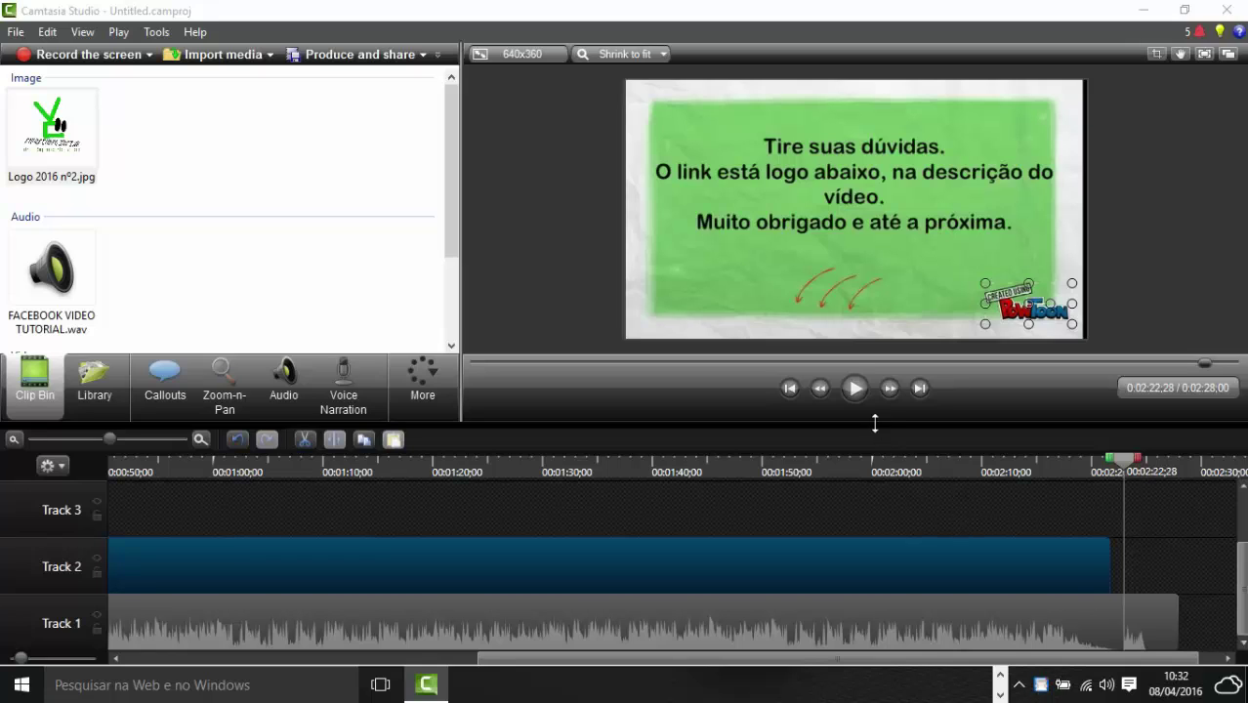
click(855, 389)
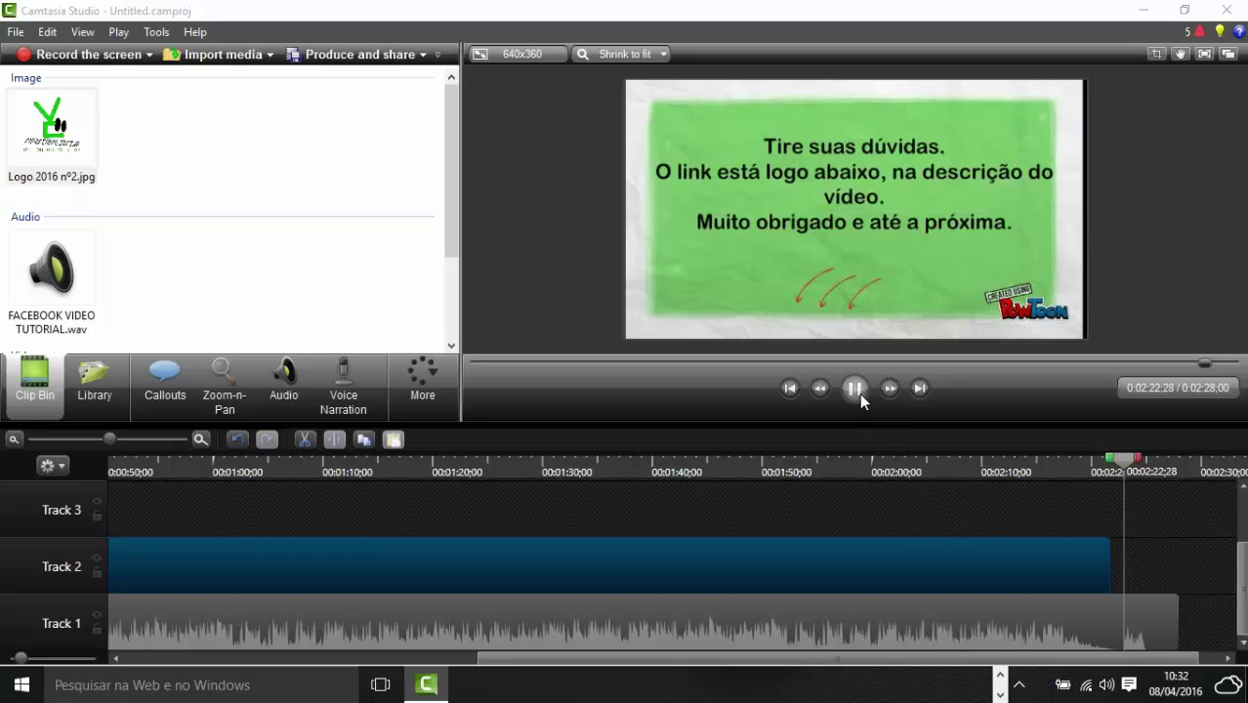
Step: Split the video clip on Track 1 at 2:22;19 and delete the PowToon outro segment after the cut
click(860, 394)
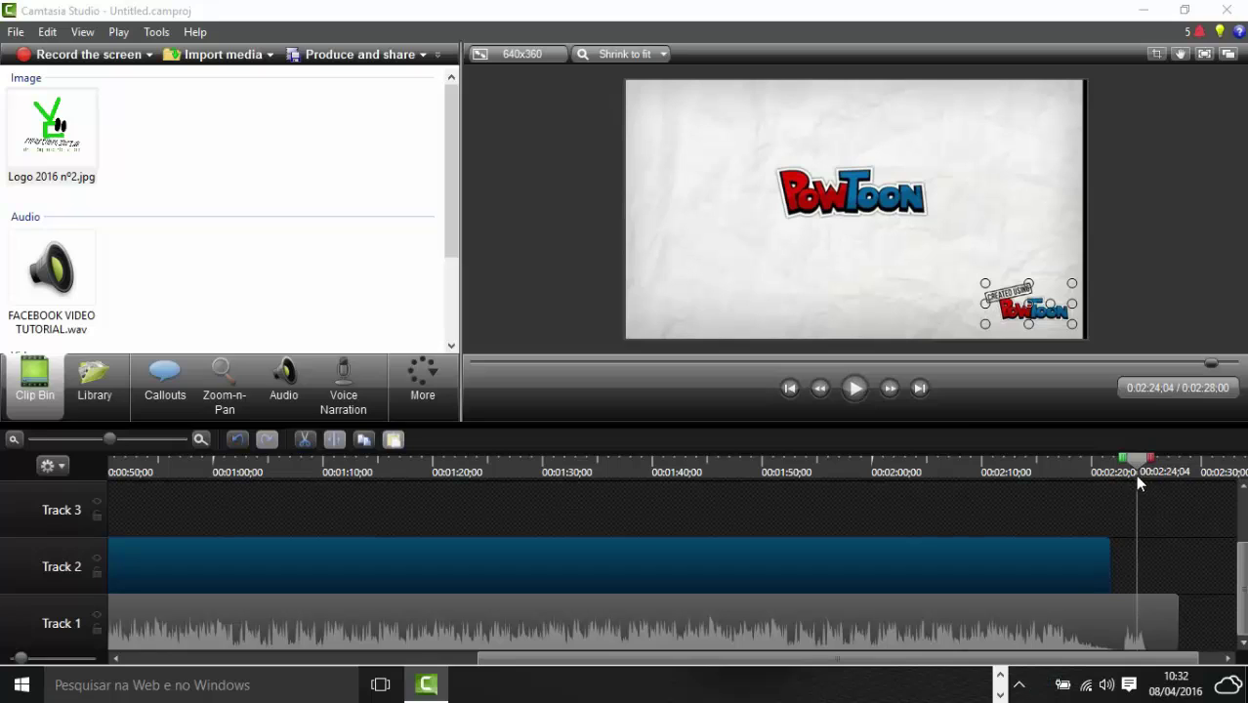
drag(1138, 467, 1122, 467)
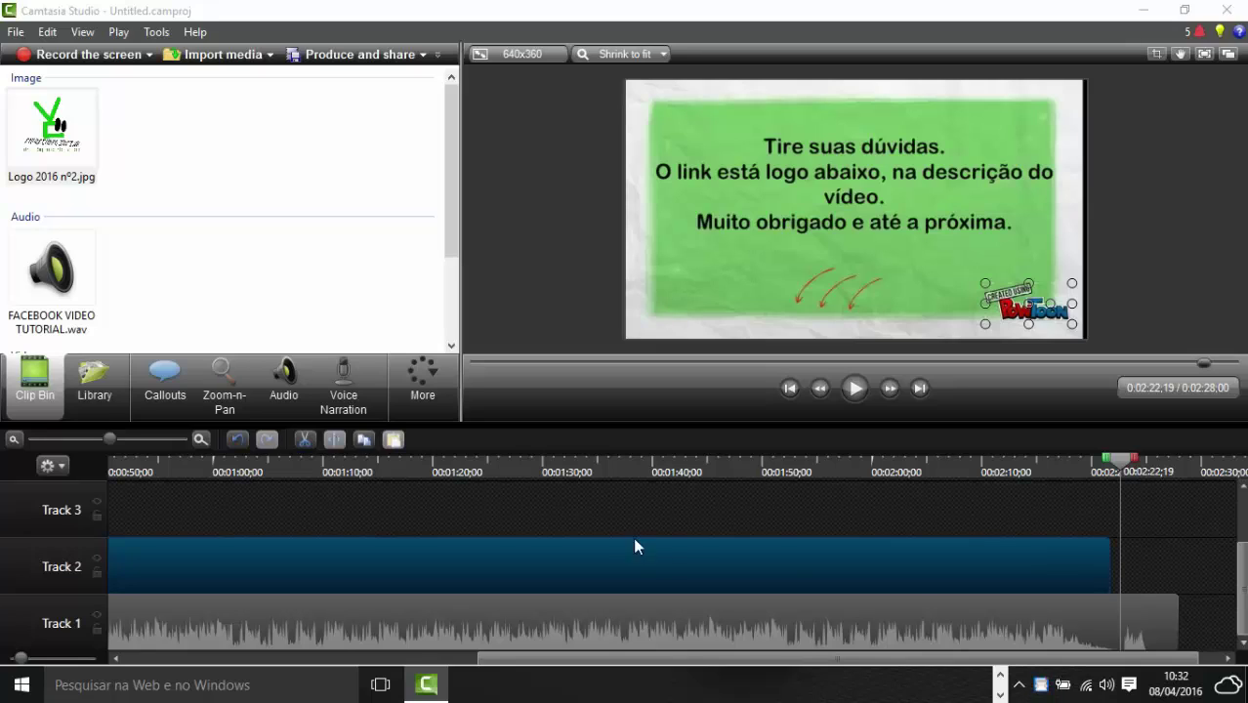
click(1151, 609)
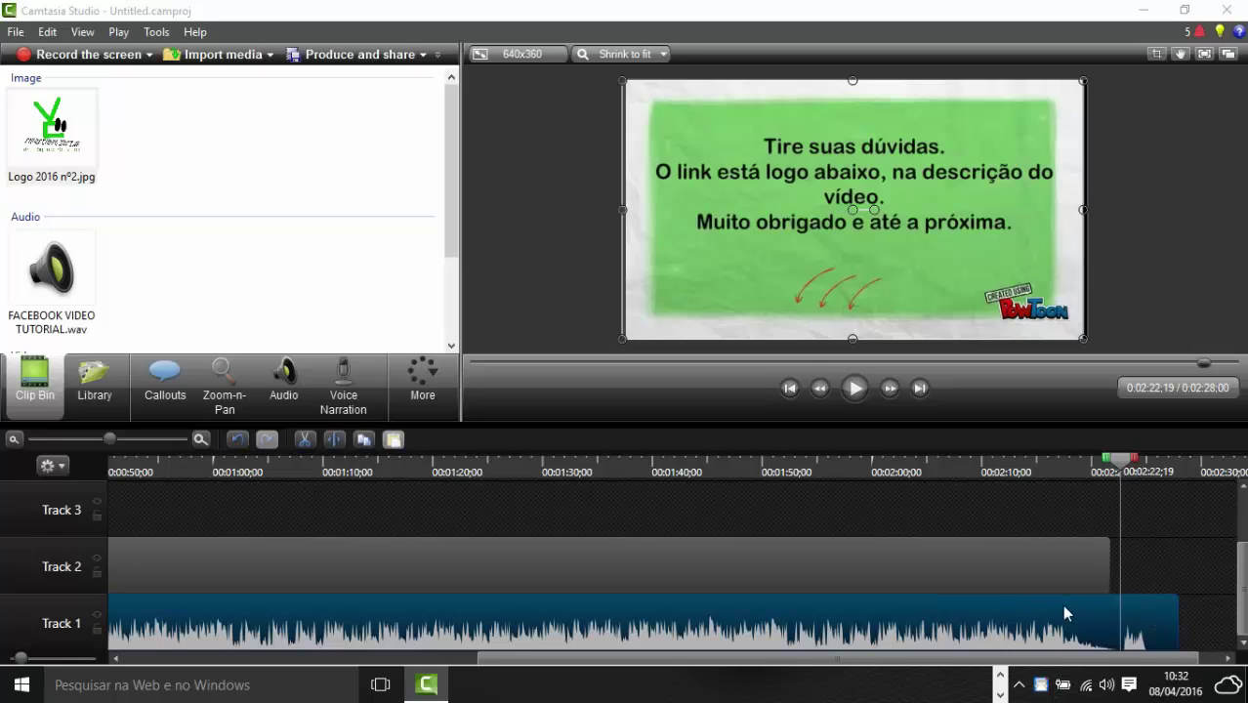
click(335, 440)
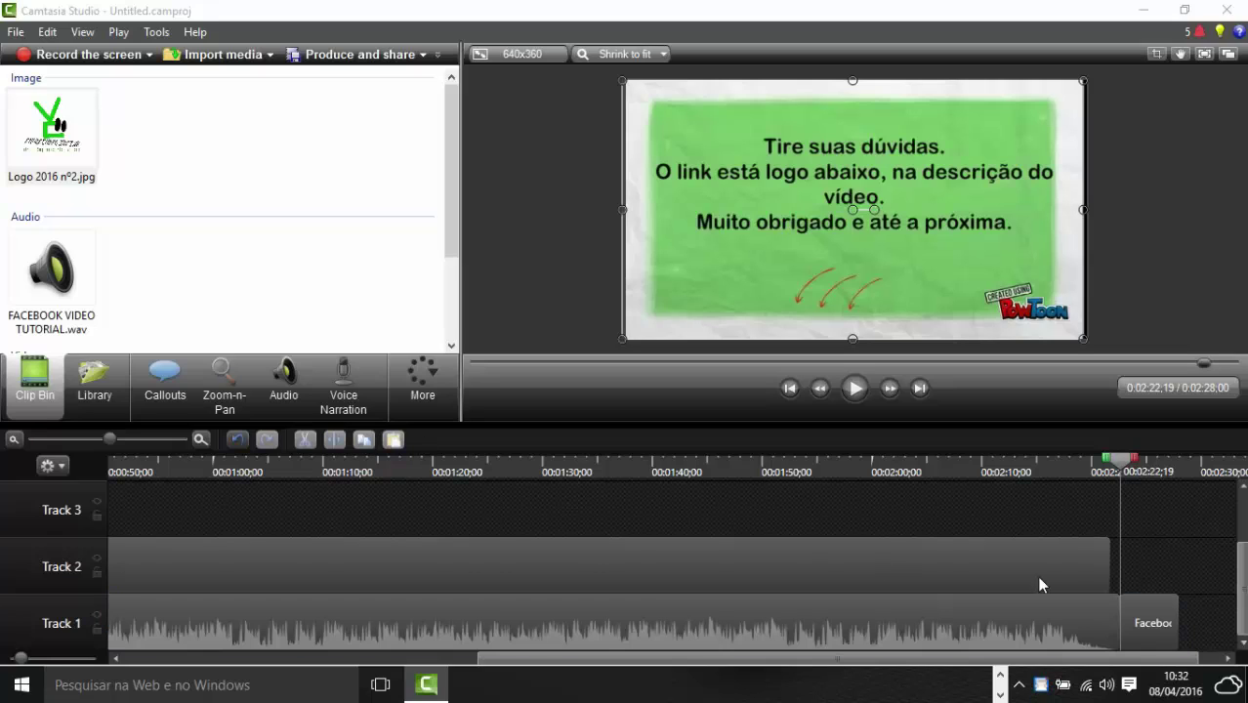
click(1149, 612)
drag(1149, 613, 1161, 610)
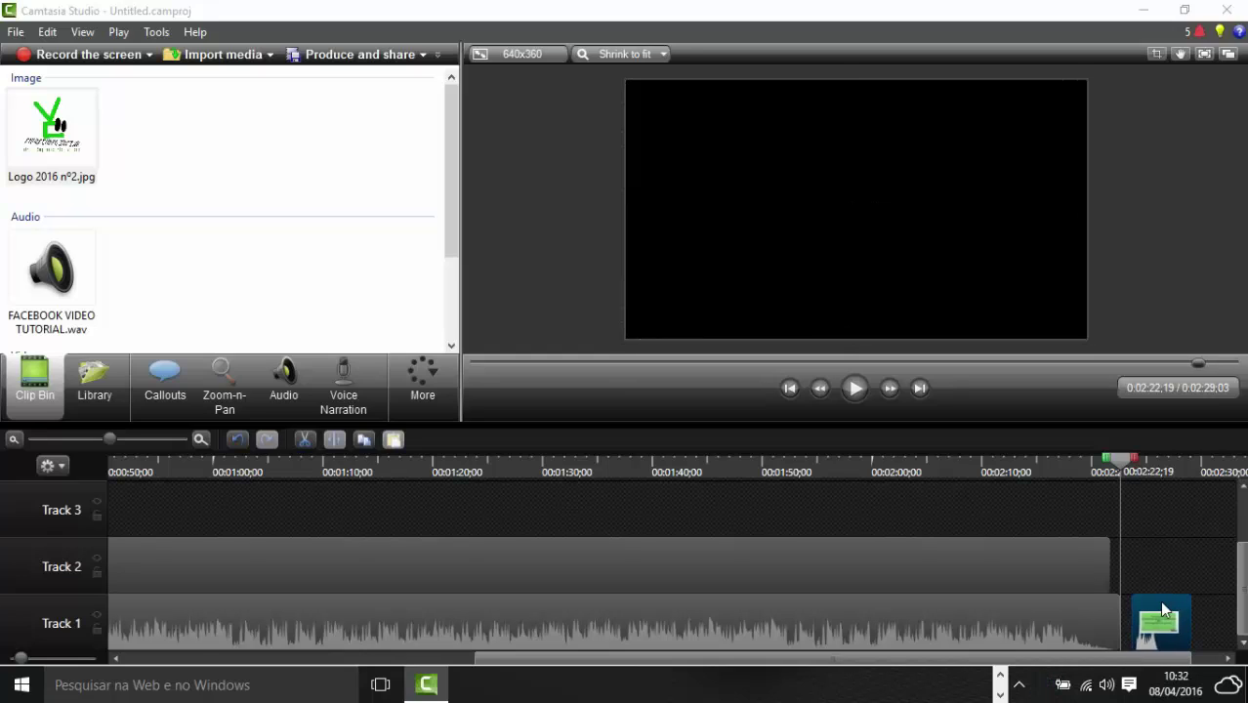
key(Delete)
Step: Play the trimmed ending from before the cut to check it, and stop the playback
drag(1125, 467, 1051, 467)
click(854, 390)
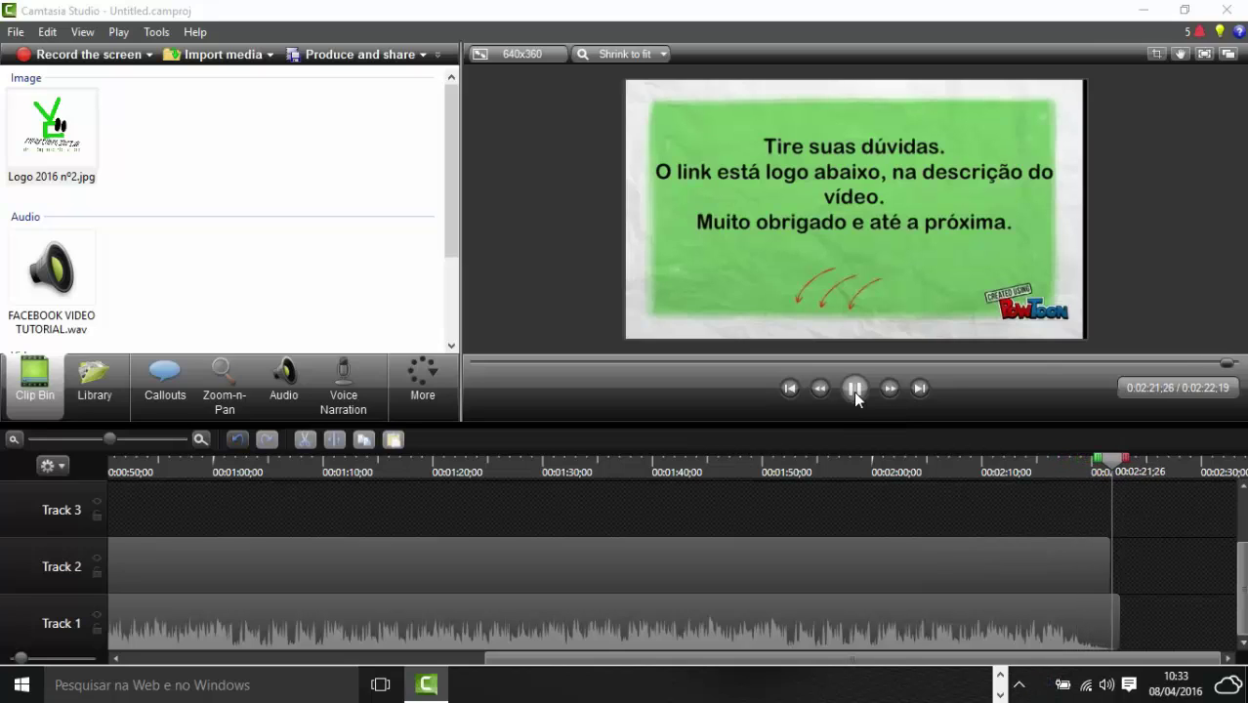
click(853, 391)
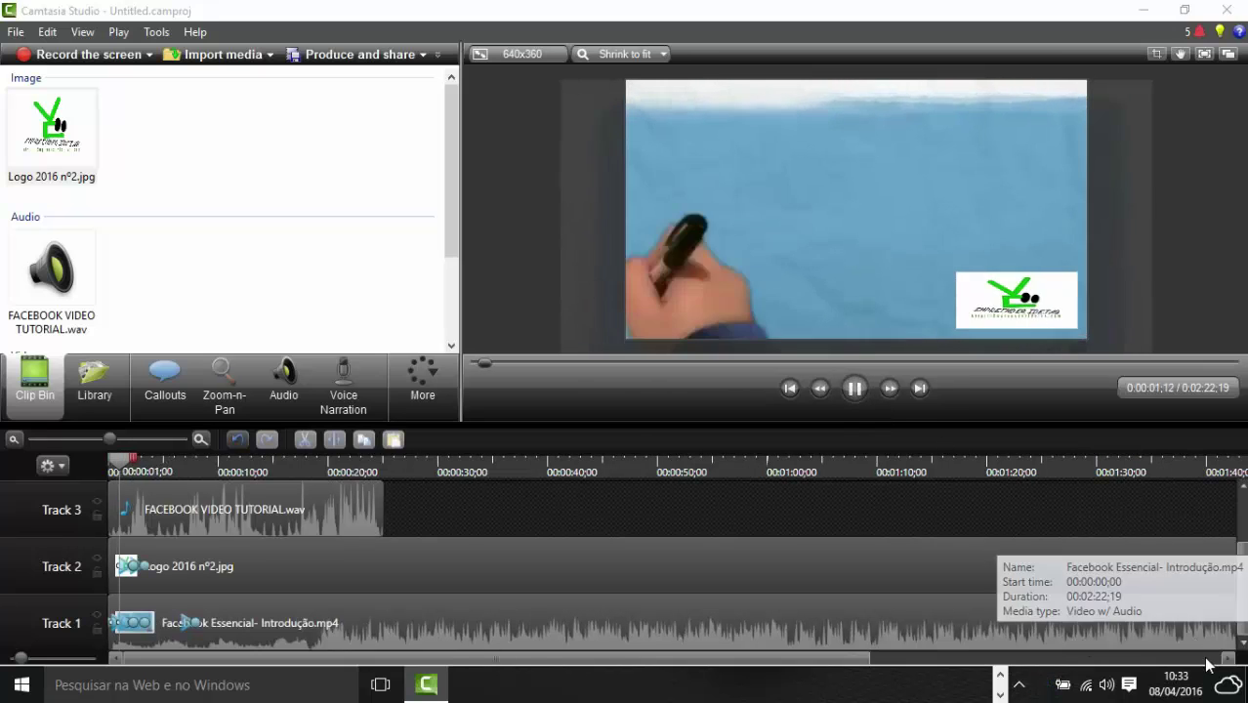
click(852, 388)
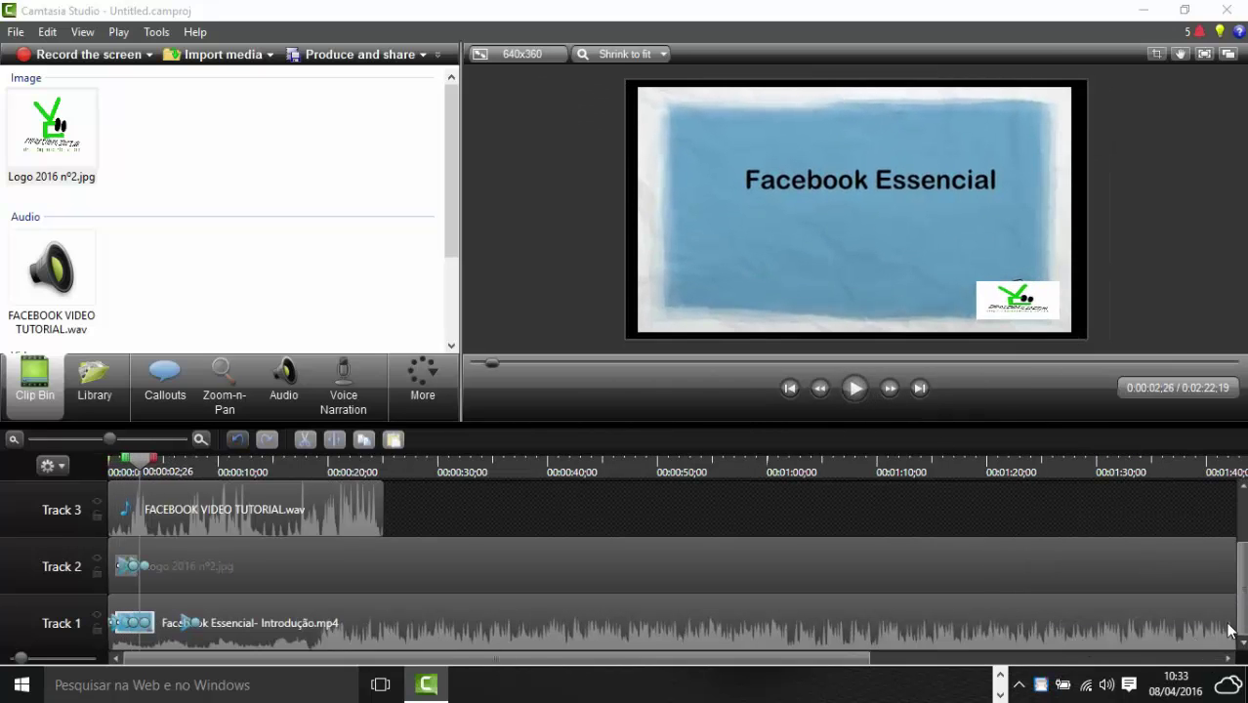
Step: Extend the logo clip on Track 2 to the end of the video clip and play the closing seconds to check the coverage
click(1218, 659)
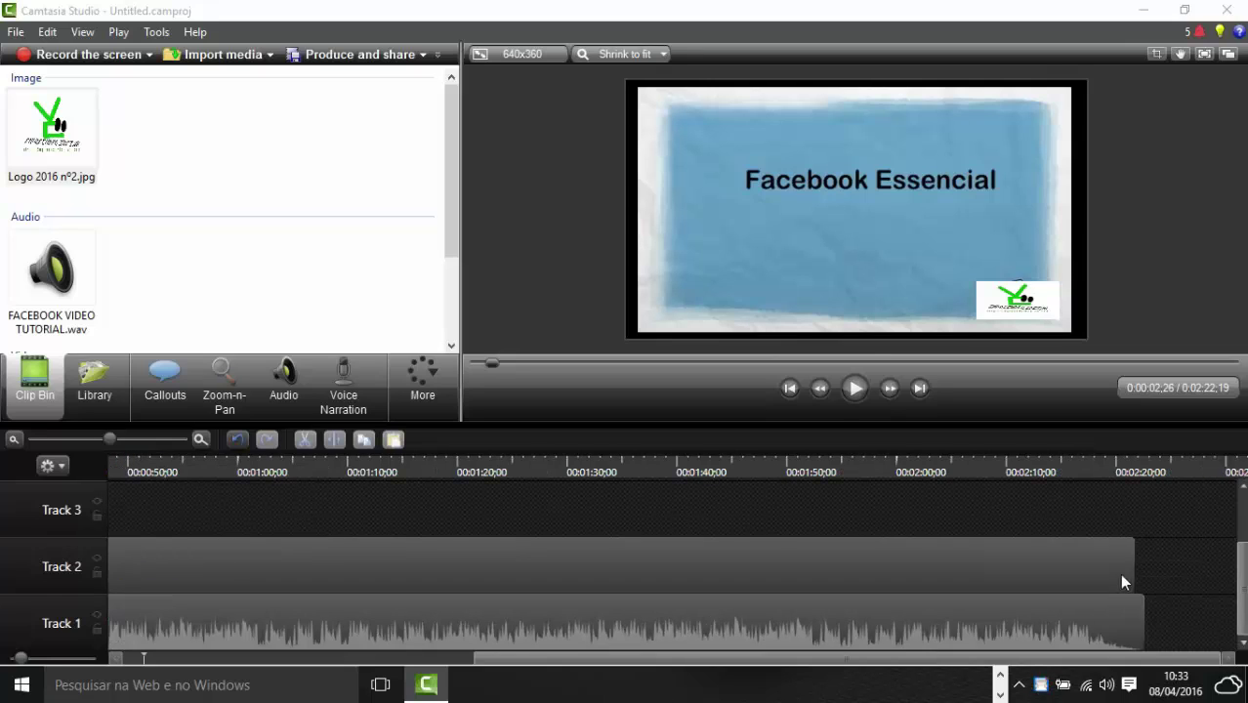
drag(1130, 563, 1139, 561)
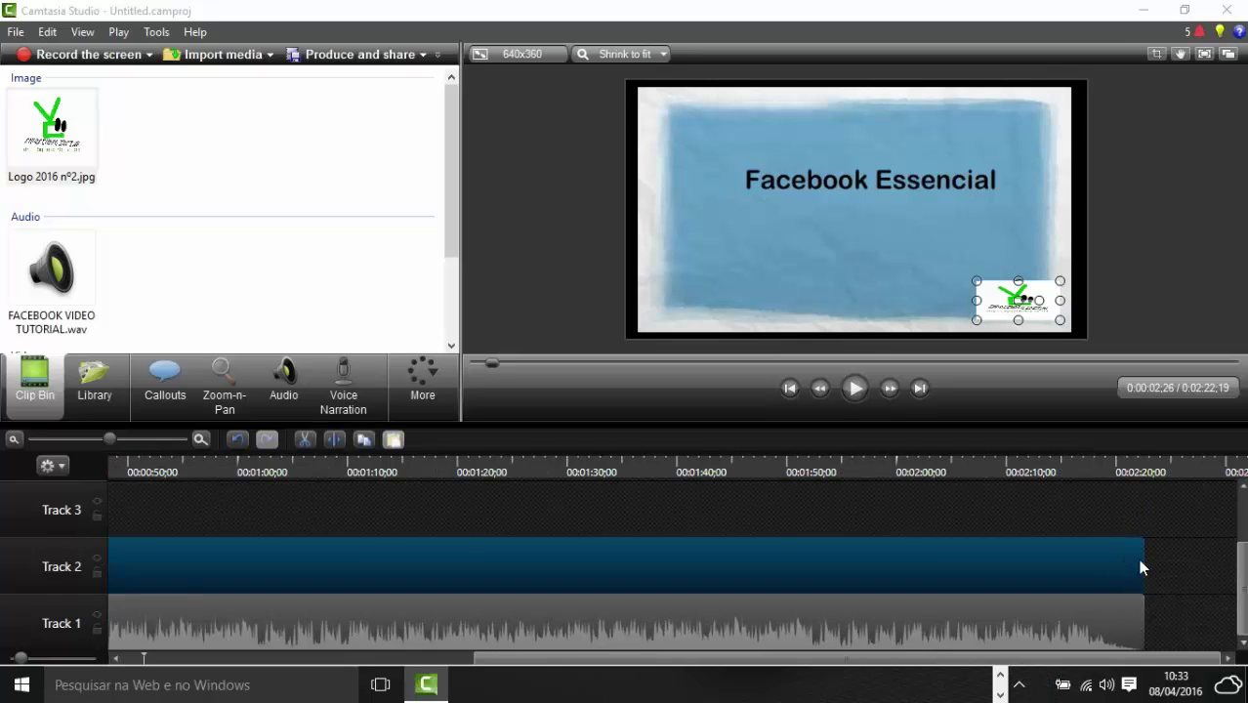
click(970, 463)
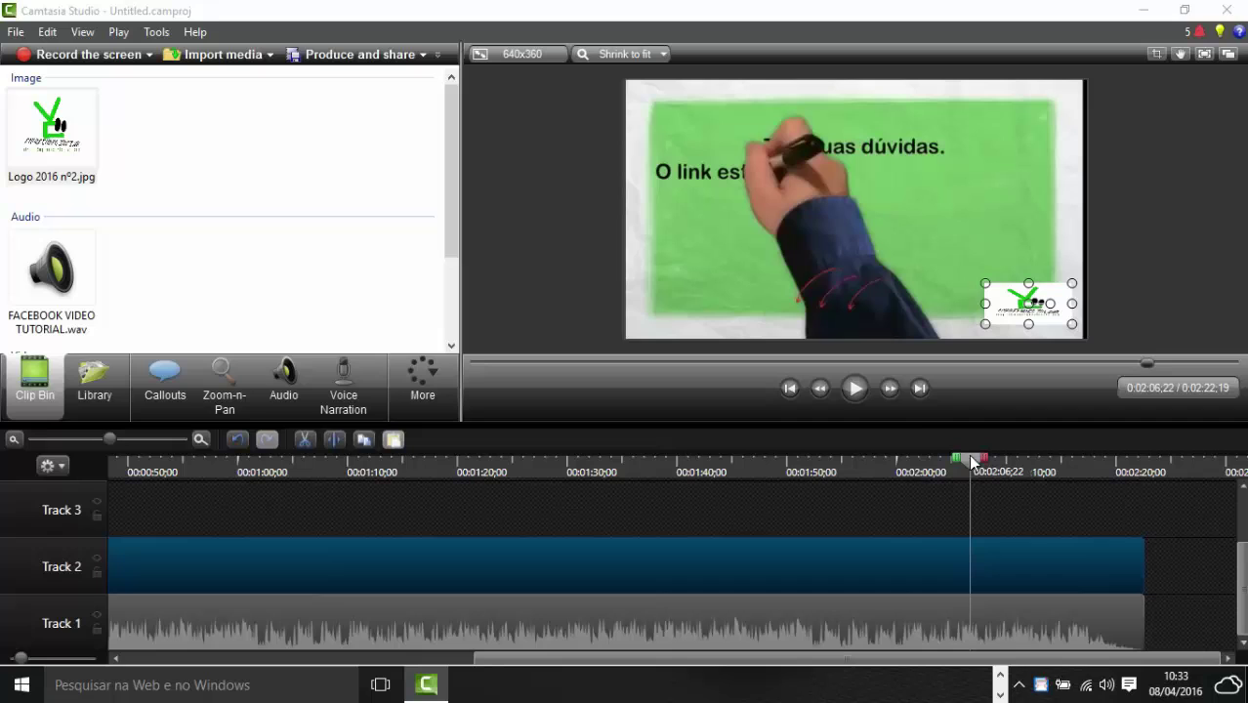
click(851, 393)
click(1081, 466)
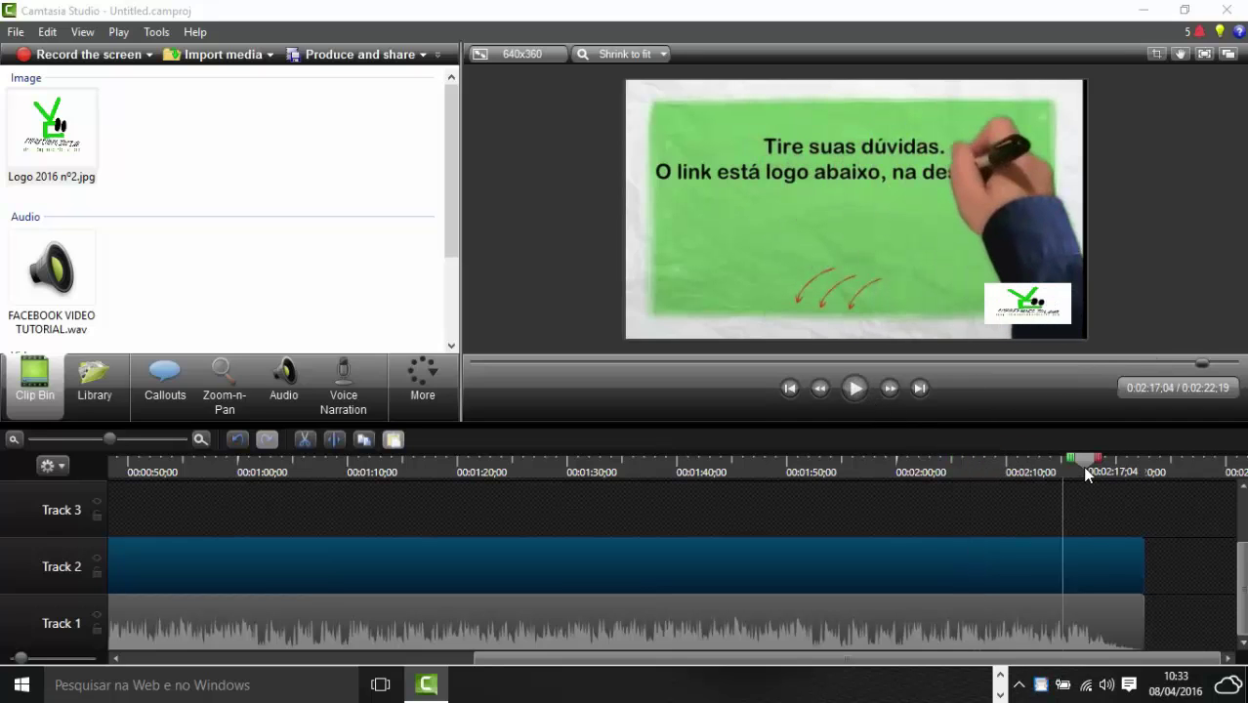
click(1115, 463)
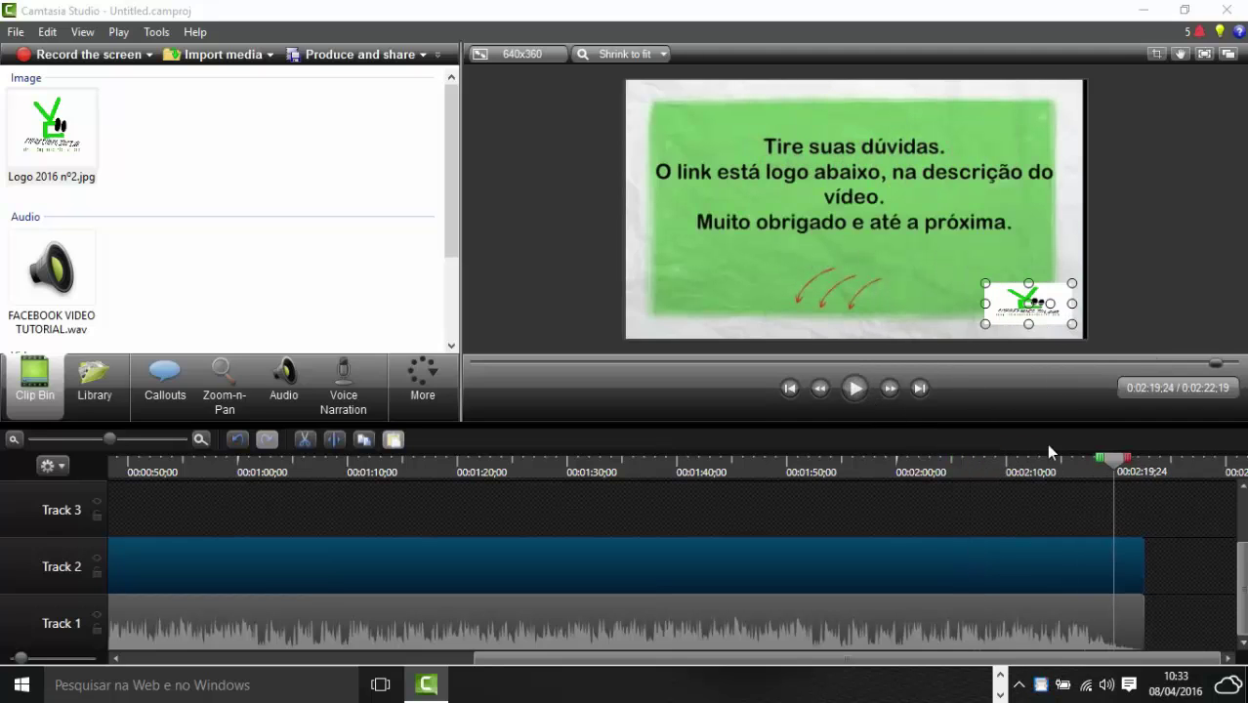
click(860, 384)
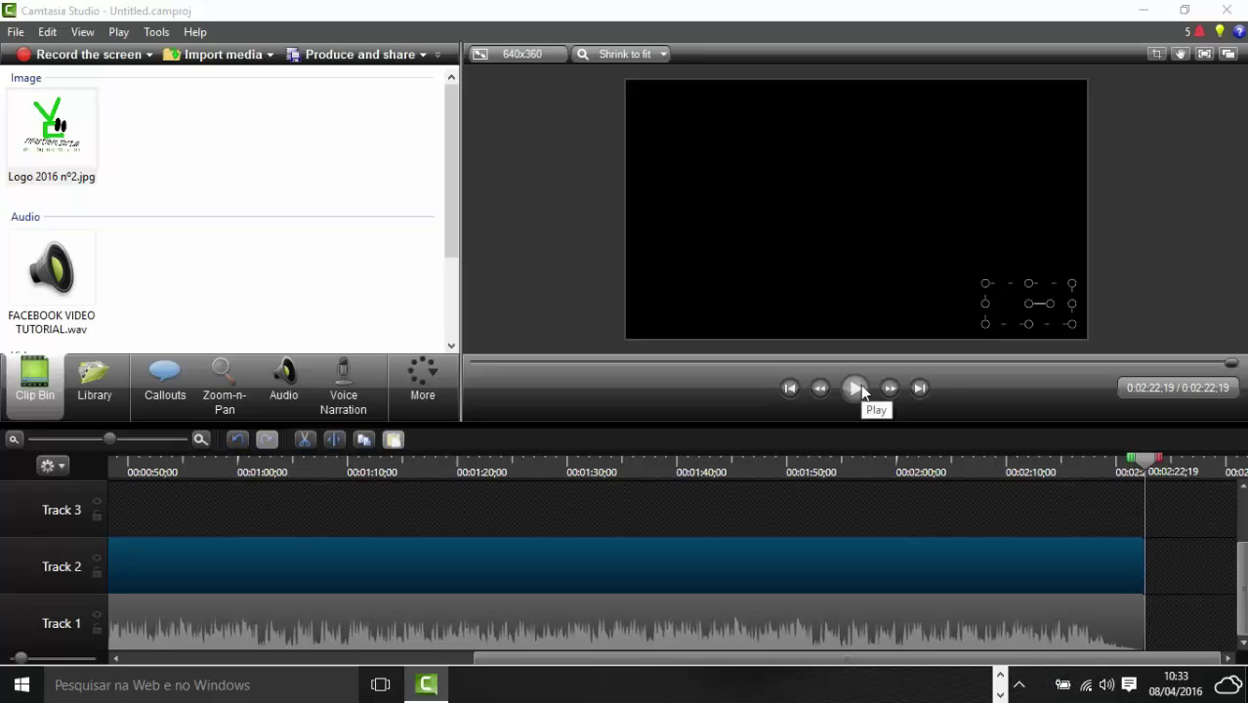
Step: Return the playhead to the start of the timeline at 0:00:00;00
click(160, 656)
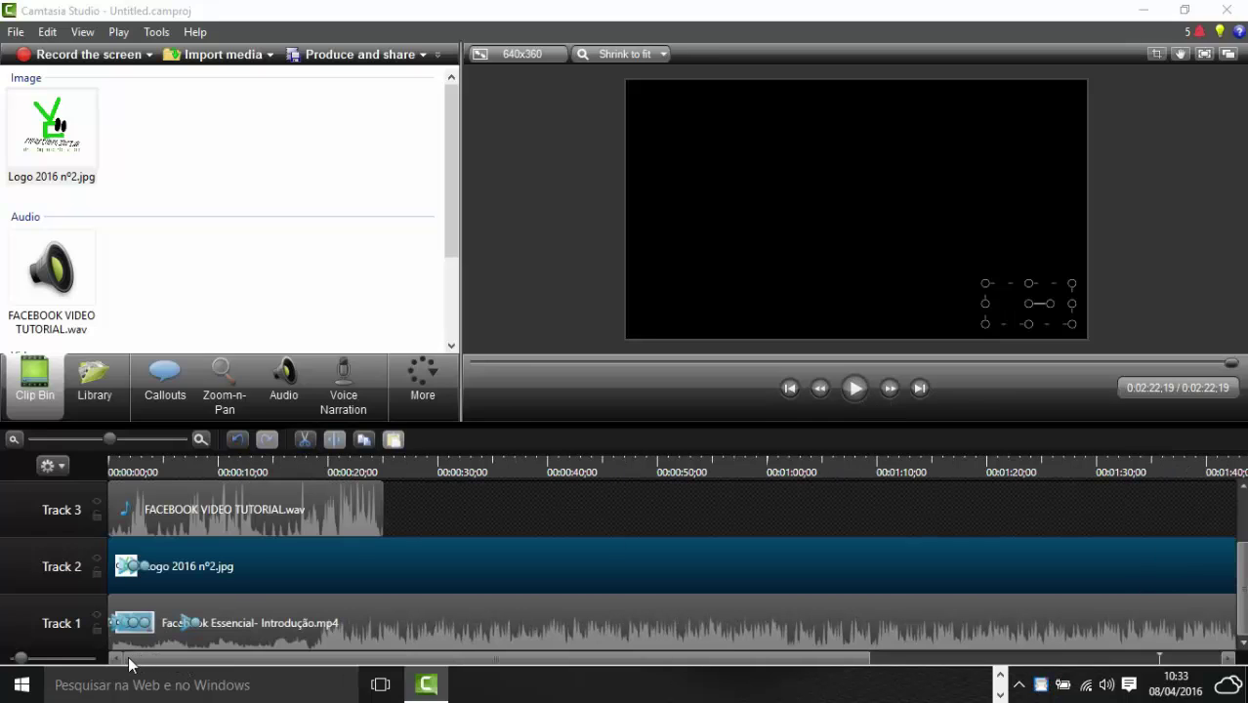
click(115, 460)
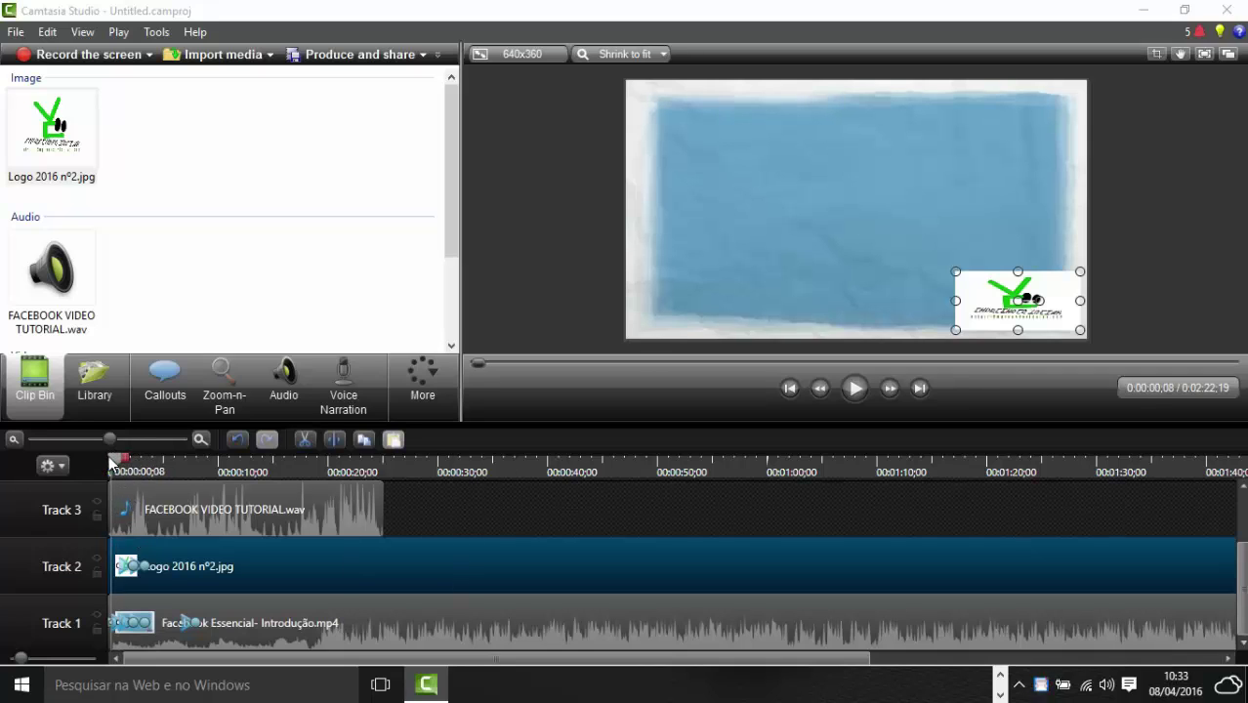
click(109, 459)
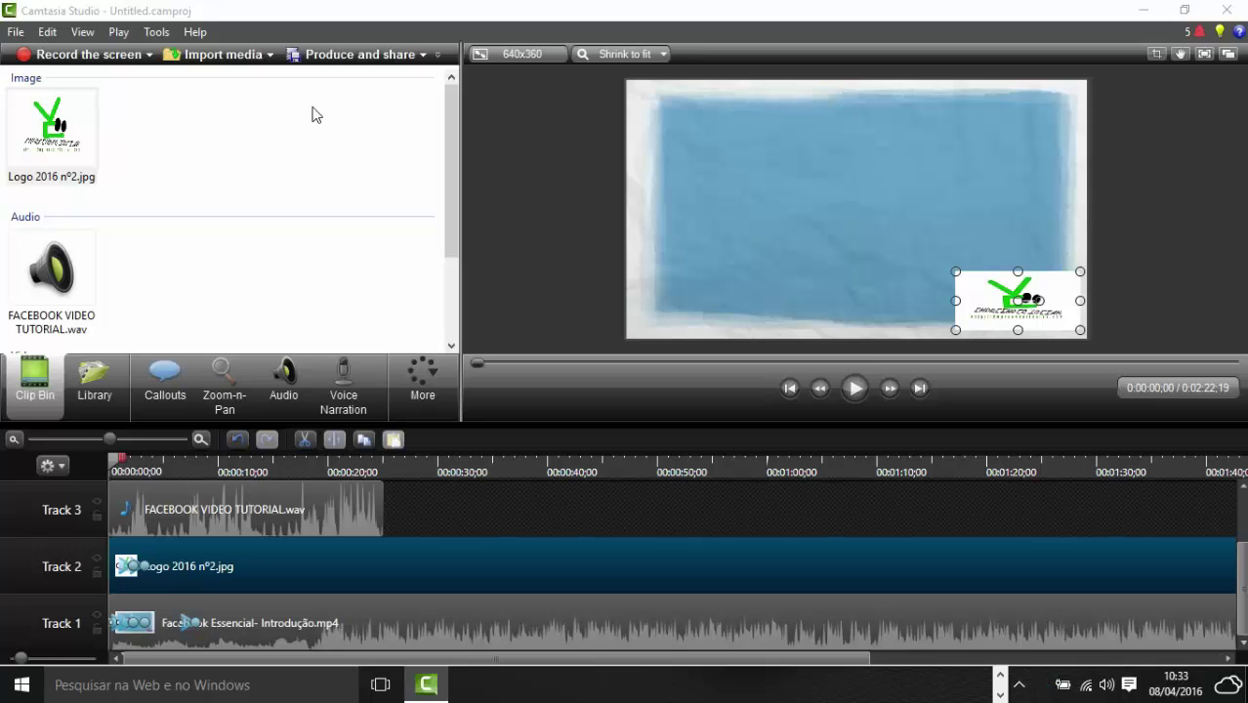
Step: Start producing the video with the MP4 with Smart Player (up to 480p) preset and proceed to the save settings
click(424, 55)
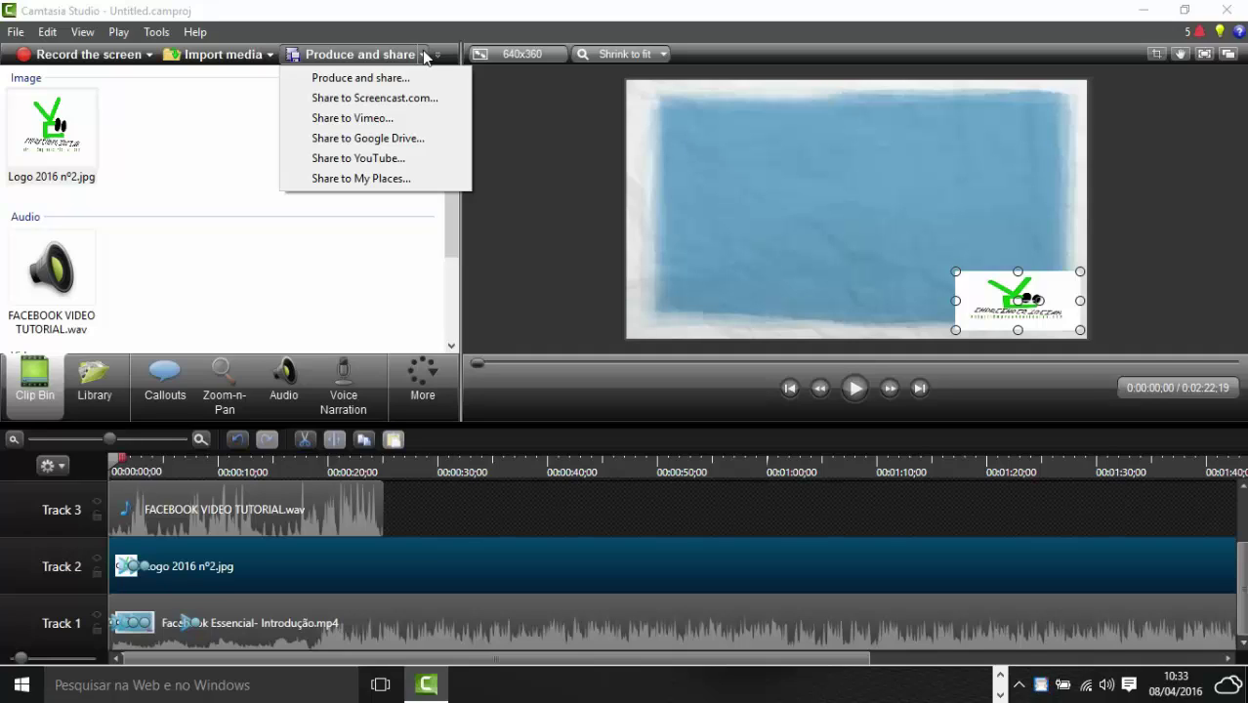
click(368, 78)
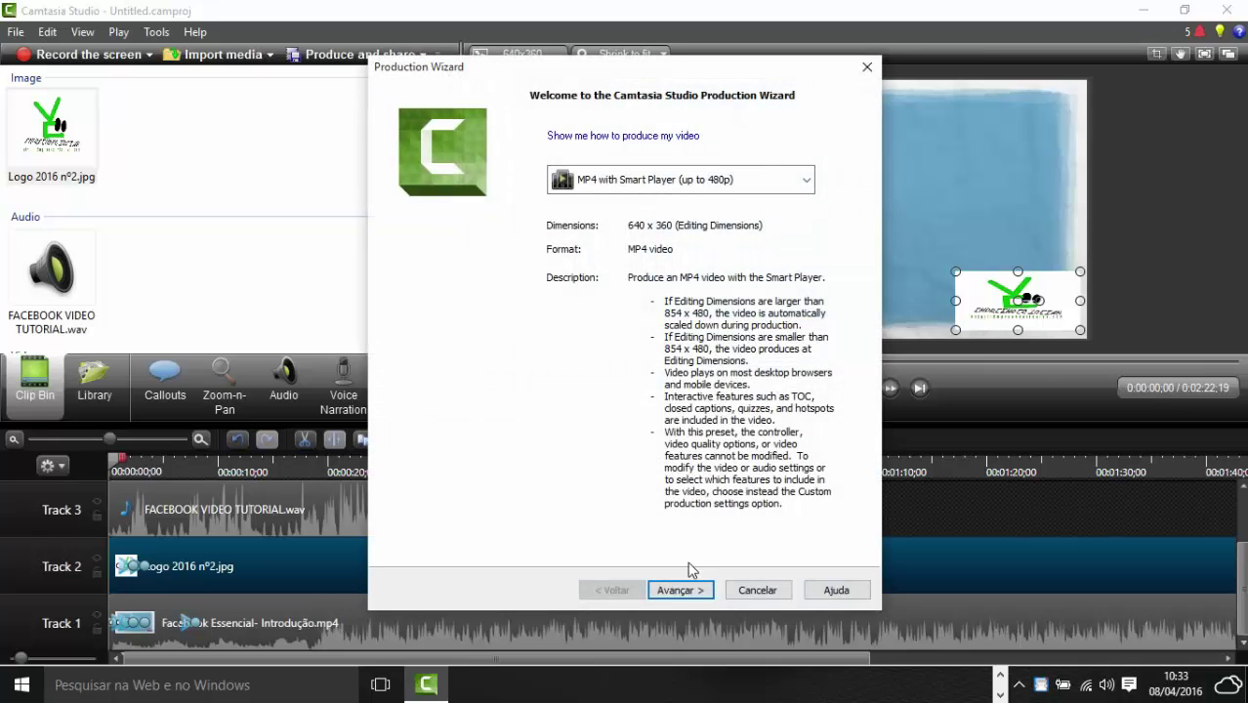
click(681, 590)
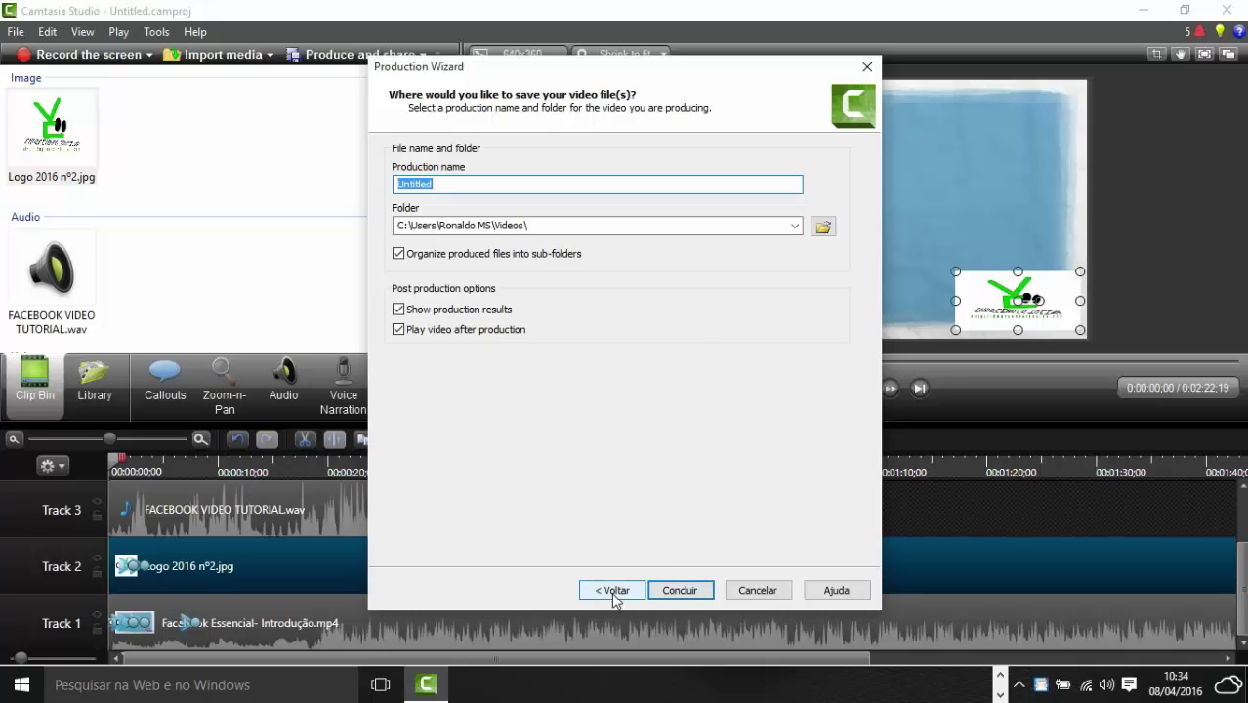
click(611, 591)
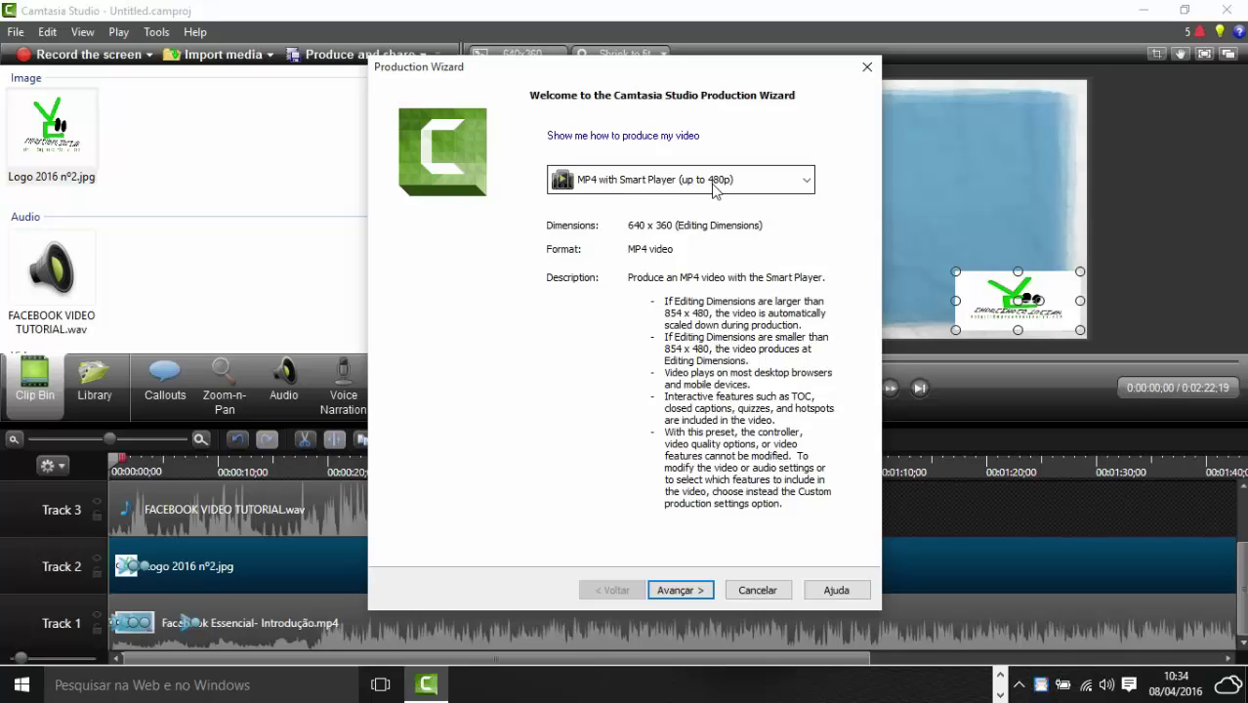
click(674, 590)
Step: Set the production name to FACEBOOK ESSENCIAL
click(448, 183)
key(BackSpace)
key(BackSpace)
key(BackSpace)
key(BackSpace)
key(BackSpace)
key(BackSpace)
key(BackSpace)
key(BackSpace)
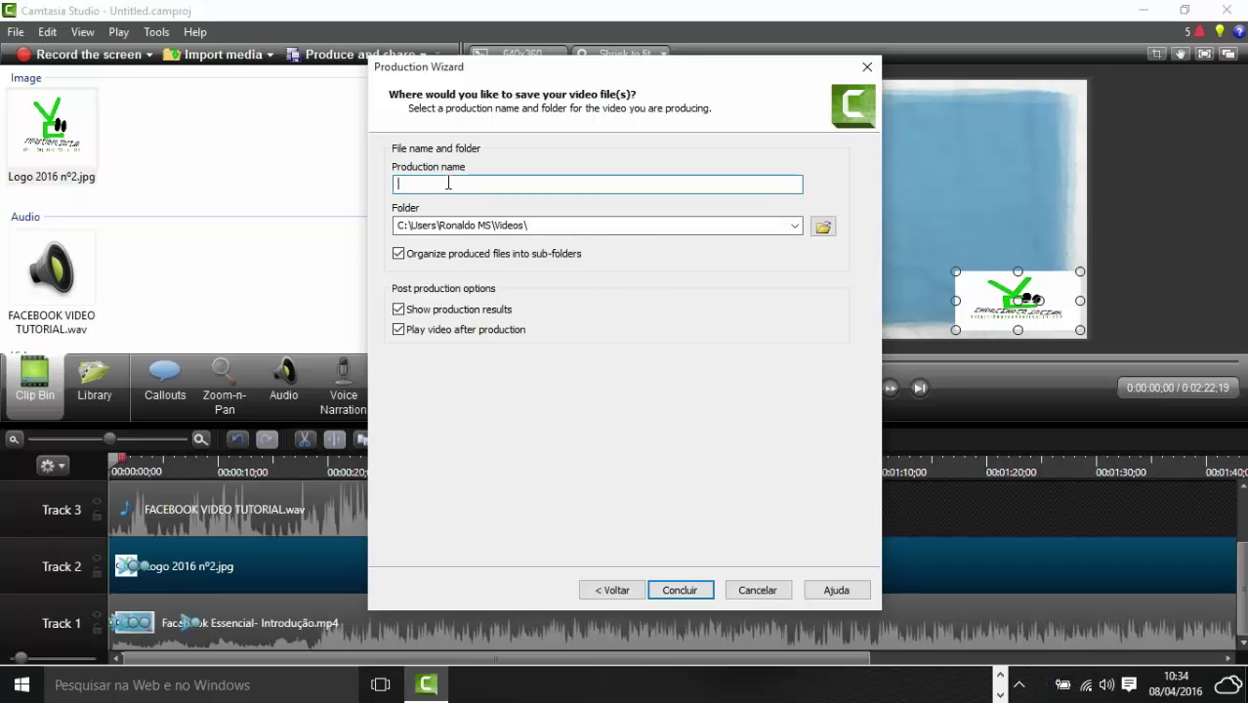
text(FACEBO)
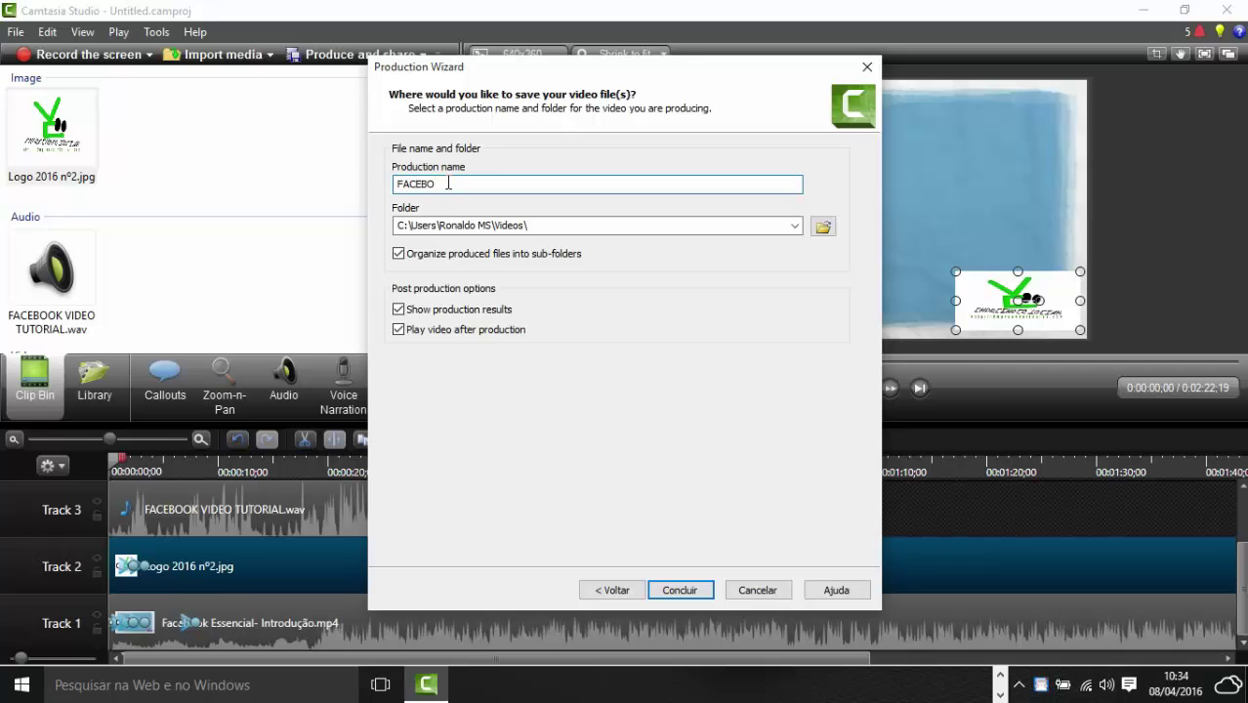
text(OK ESSENCIAL)
Step: Browse for the production's save location, then dismiss the save dialog and close the wizard without producing the video
click(823, 227)
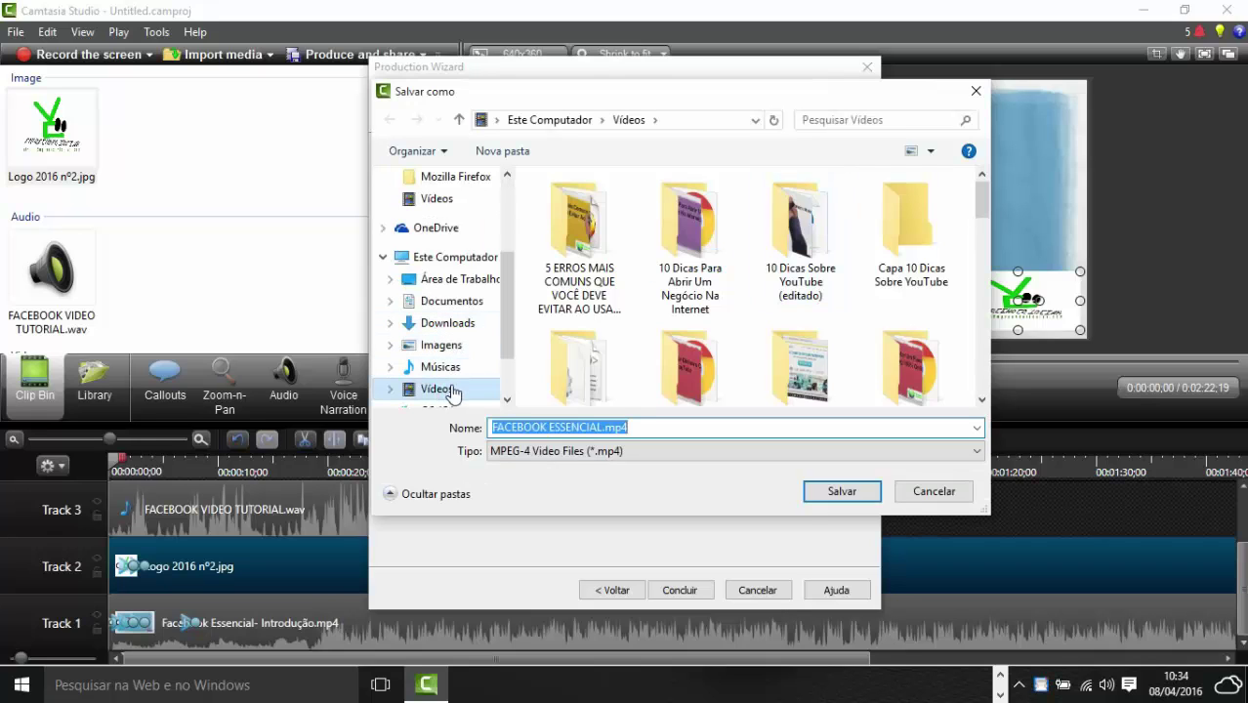
click(652, 429)
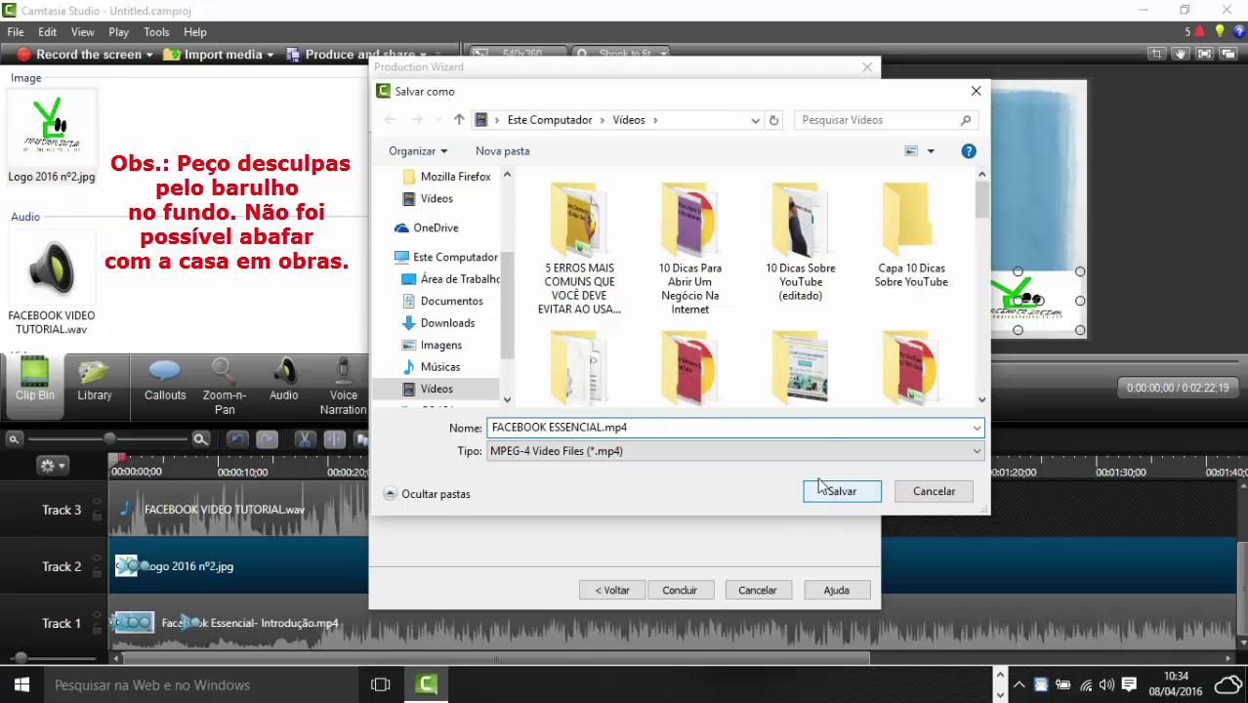
click(975, 92)
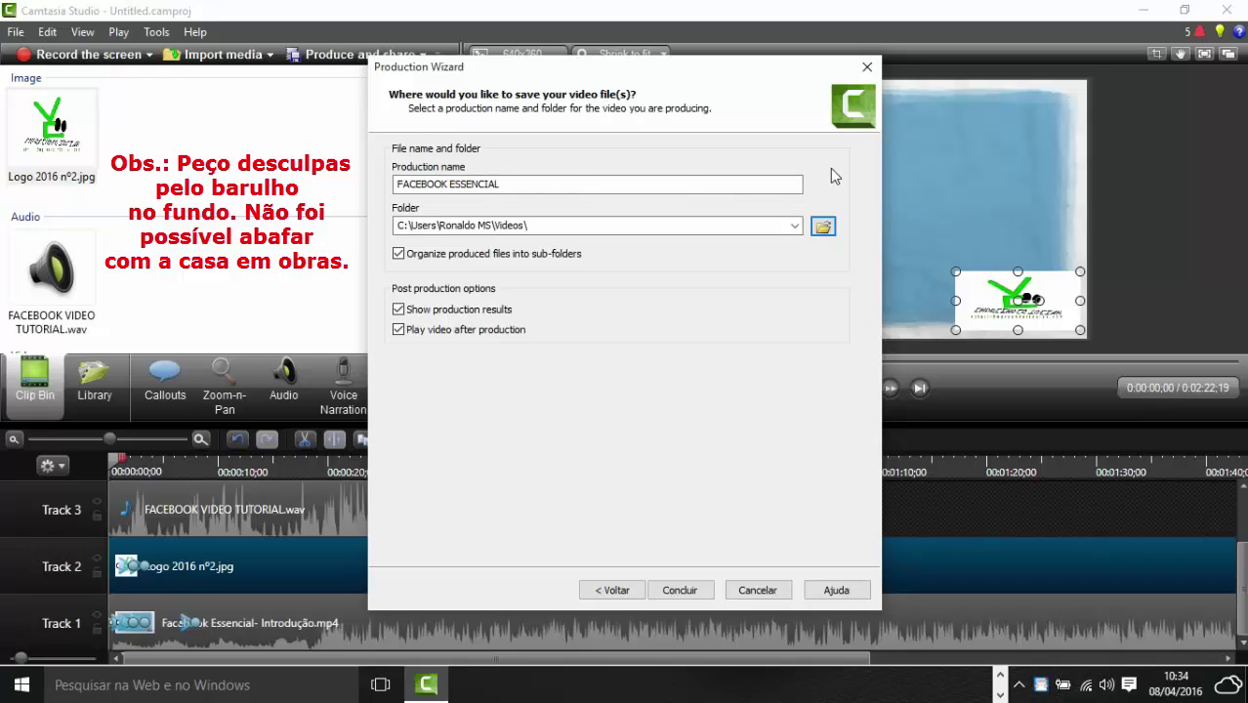
click(867, 70)
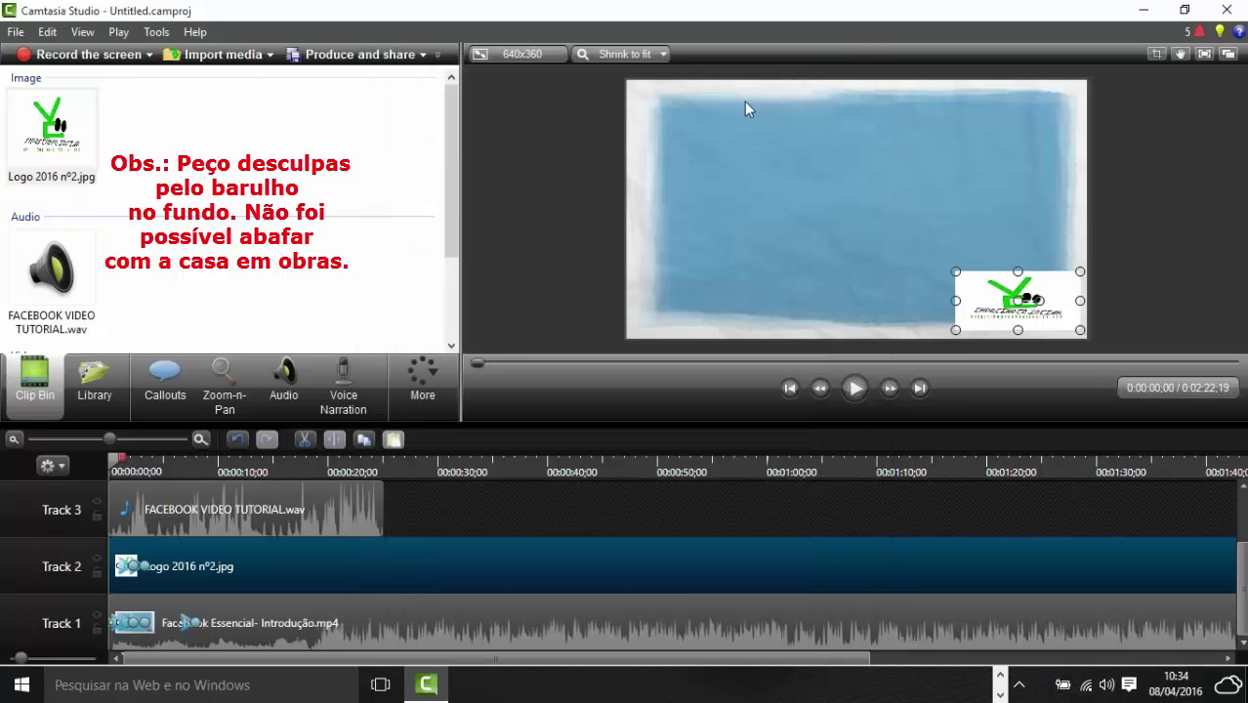
Step: Open the YouTube sharing settings for the video and clear the default title
click(423, 55)
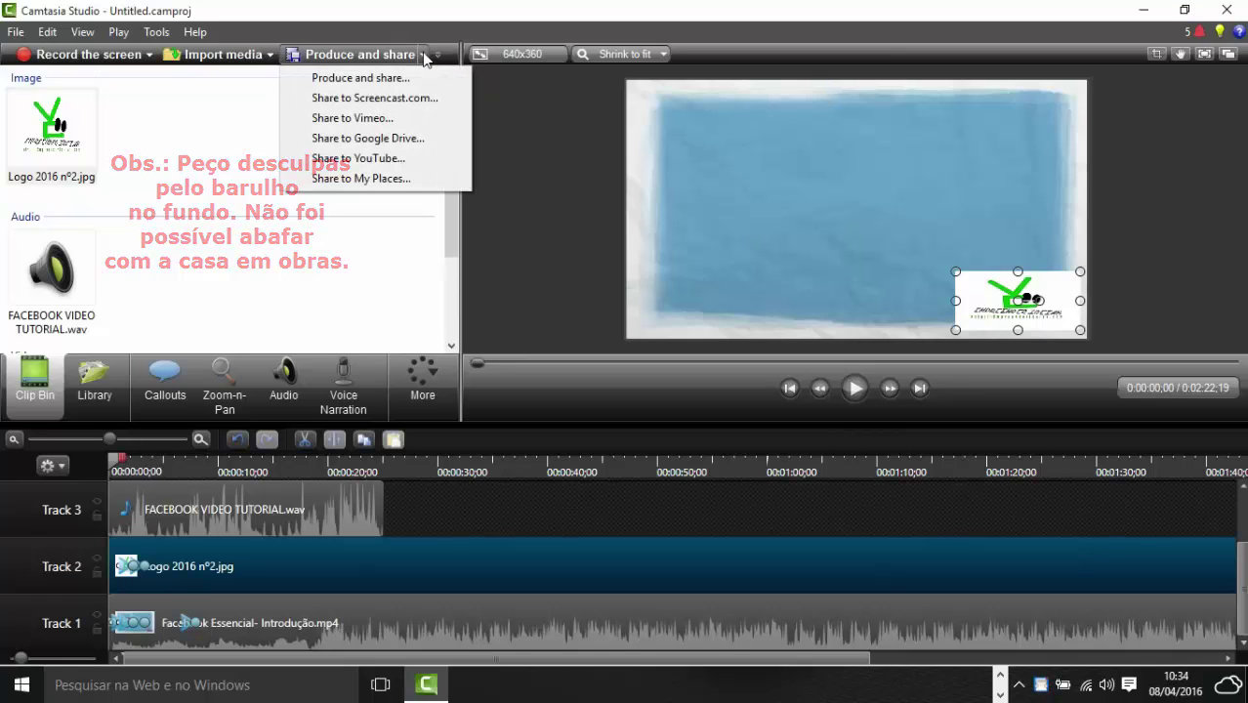
click(369, 162)
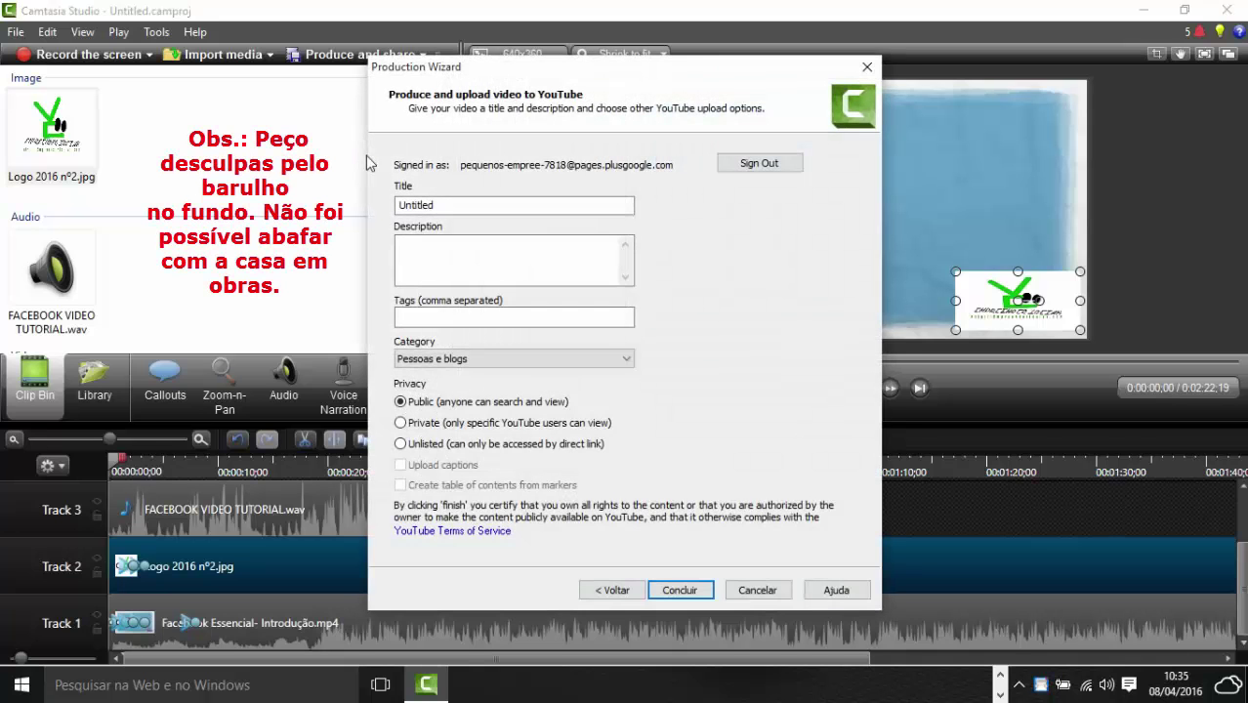
click(456, 204)
key(BackSpace)
key(BackSpace)
key(BackSpace)
key(BackSpace)
key(BackSpace)
key(BackSpace)
key(BackSpace)
key(BackSpace)
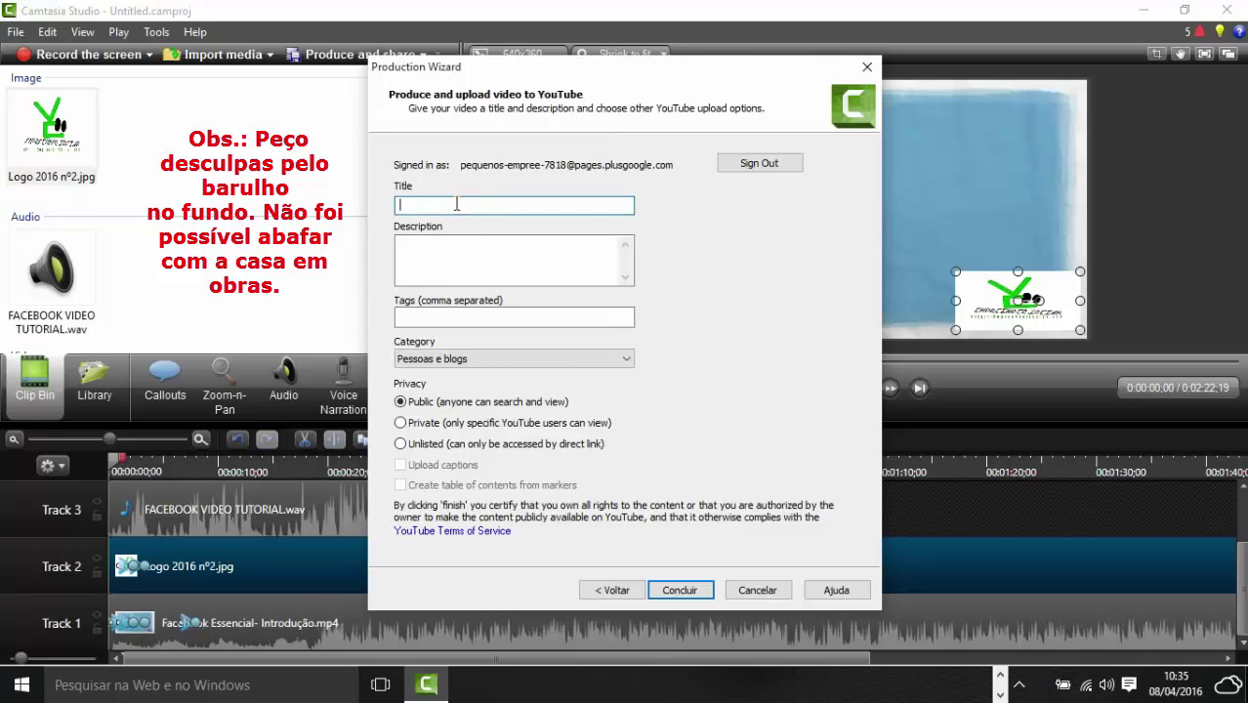
Step: Go through the description, tags and category options of the YouTube upload, and close the wizard without uploading
click(466, 256)
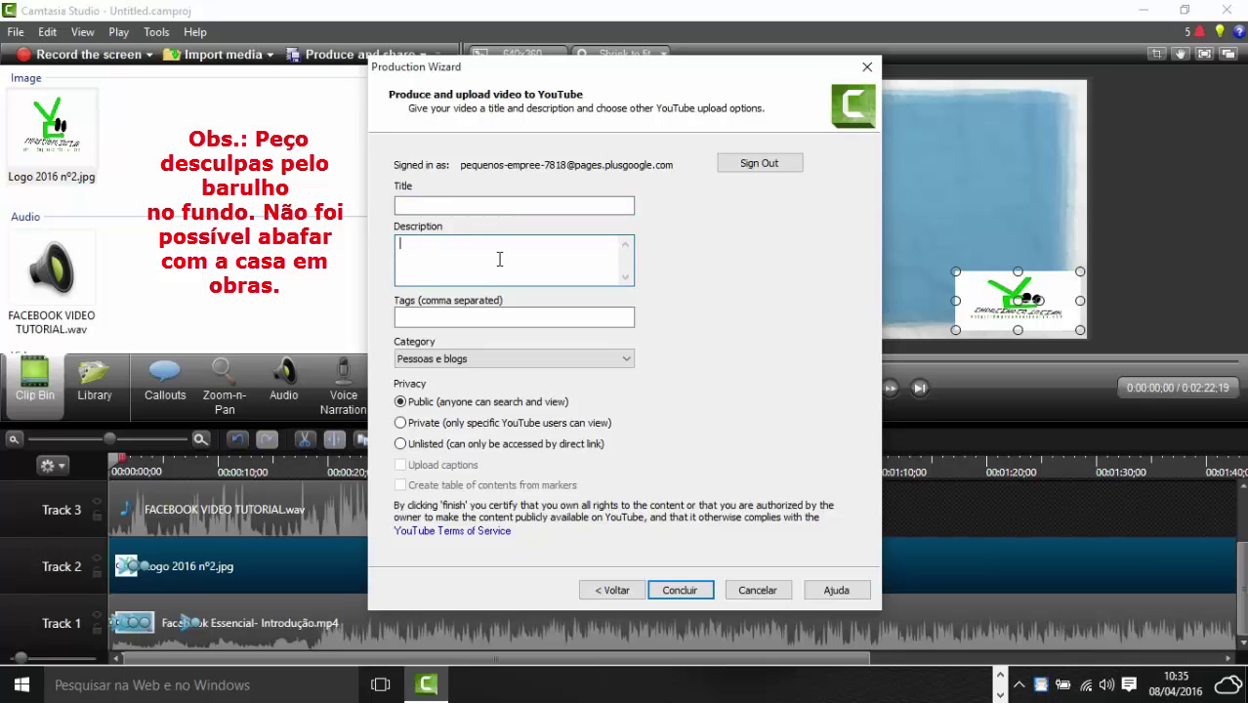
click(460, 317)
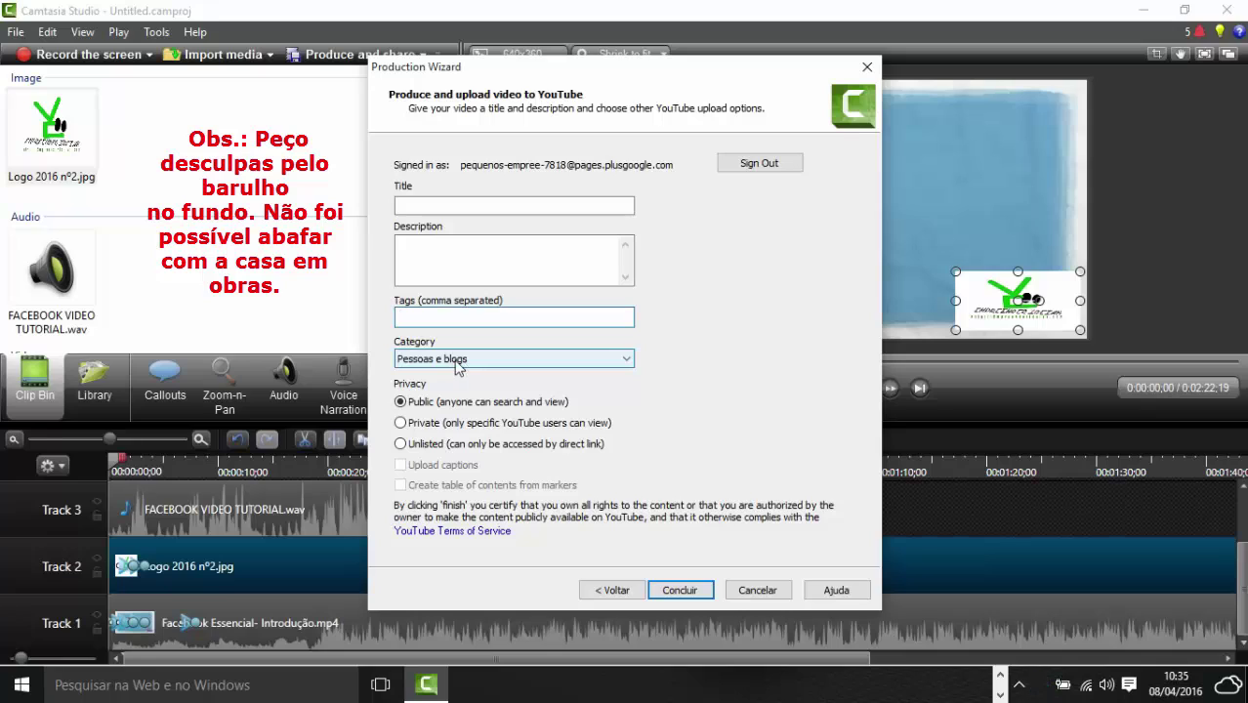
click(626, 361)
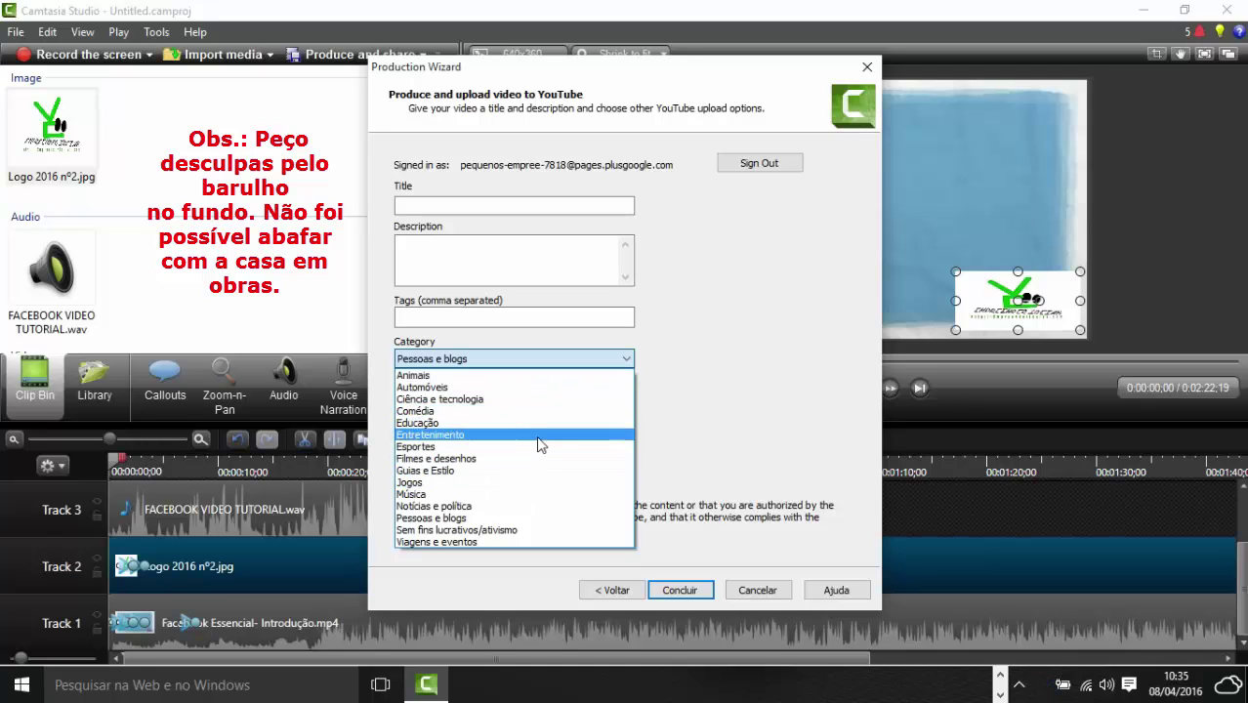
click(626, 356)
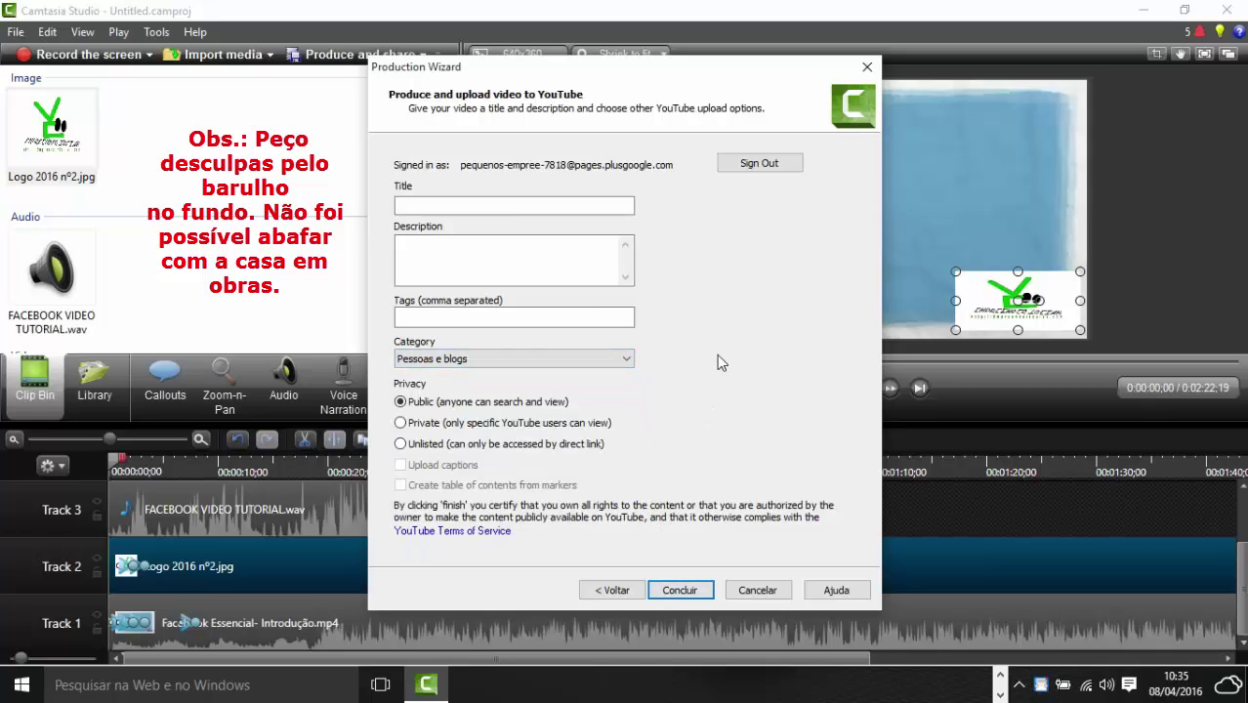
click(867, 69)
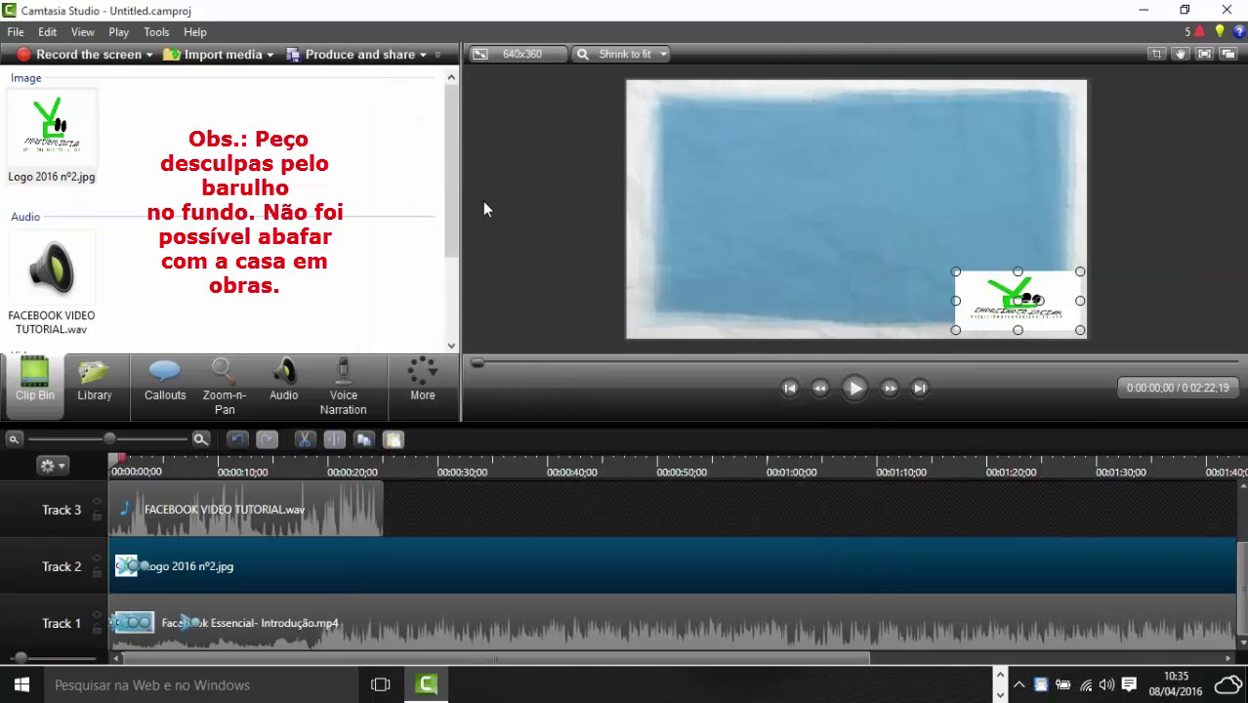